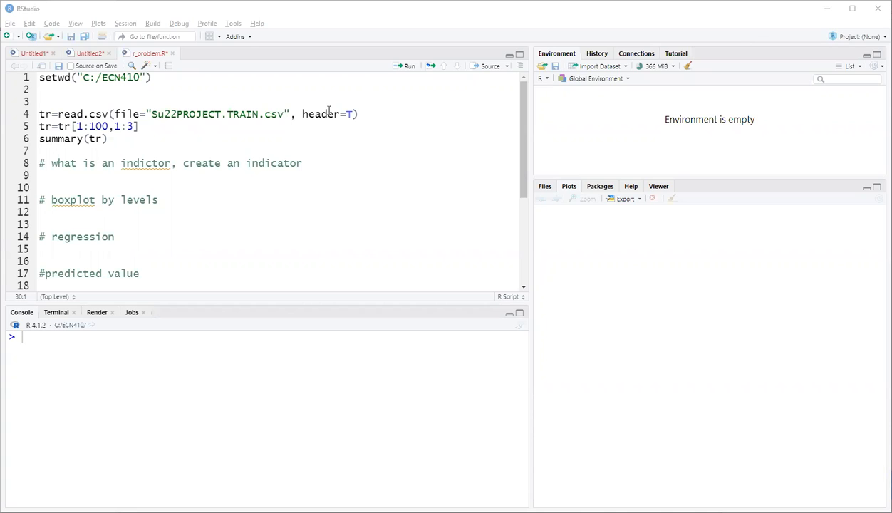
# - Correct the misspelled word "indictor" to "indicator" in the comment on line 8
pyautogui.click(153, 163)
pyautogui.write('a')
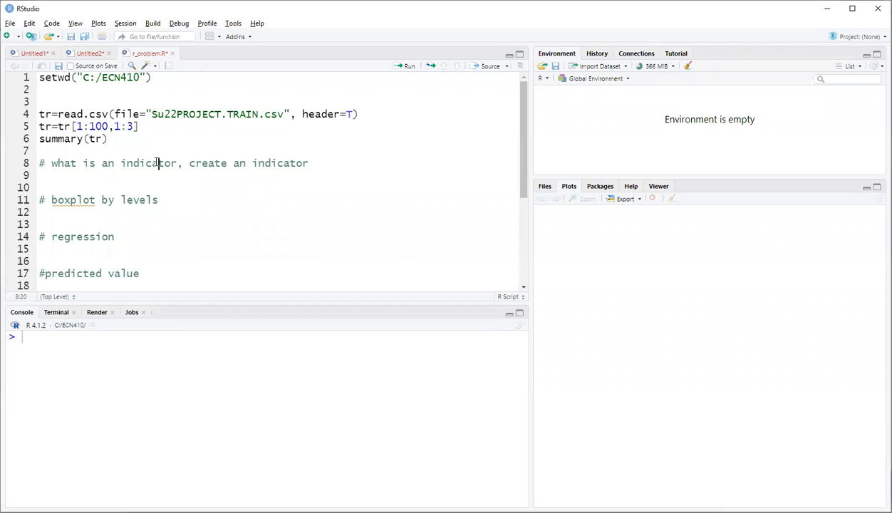
# - Run the script lines that set the working directory to C:/ECN410 and read Su22PROJECT.TRAIN.csv into tr
pyautogui.click(141, 77)
pyautogui.click(408, 67)
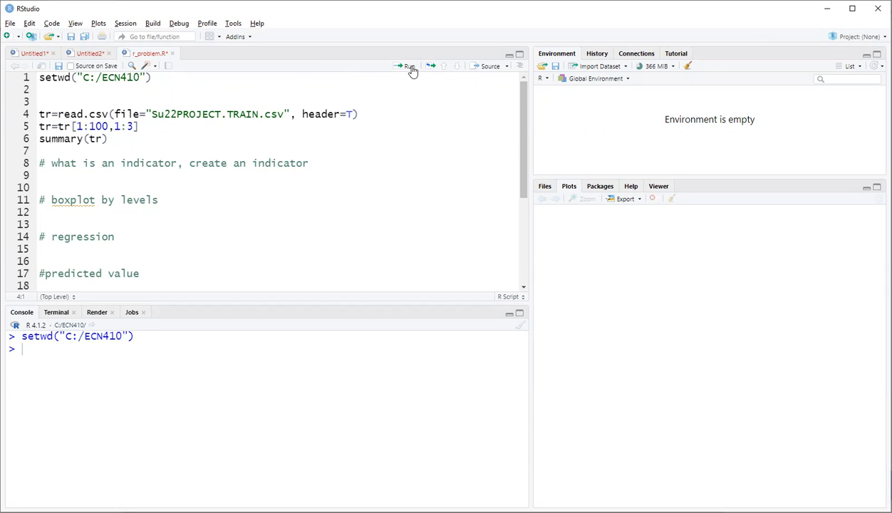
pyautogui.click(175, 114)
pyautogui.click(410, 67)
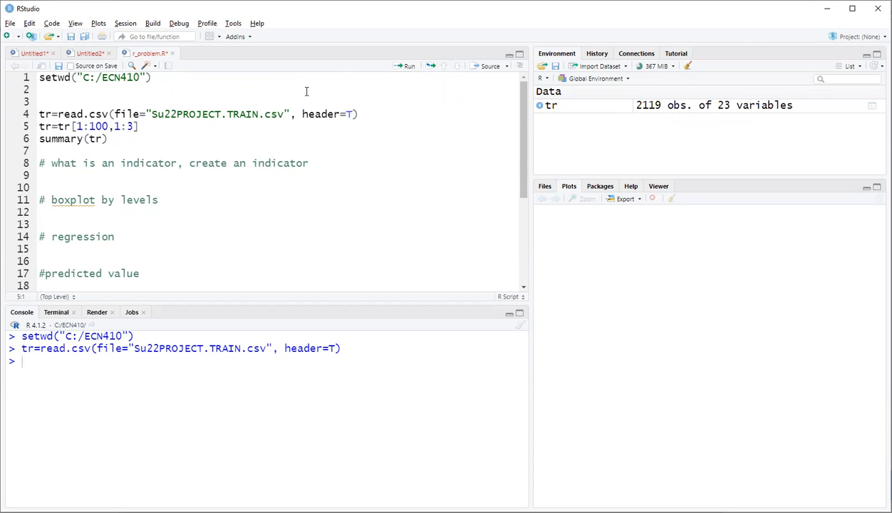
# - Run the lines that reduce tr to rows 1:100 and columns 1:3 and summarize it
pyautogui.moveTo(138, 126); pyautogui.dragTo(38, 126)
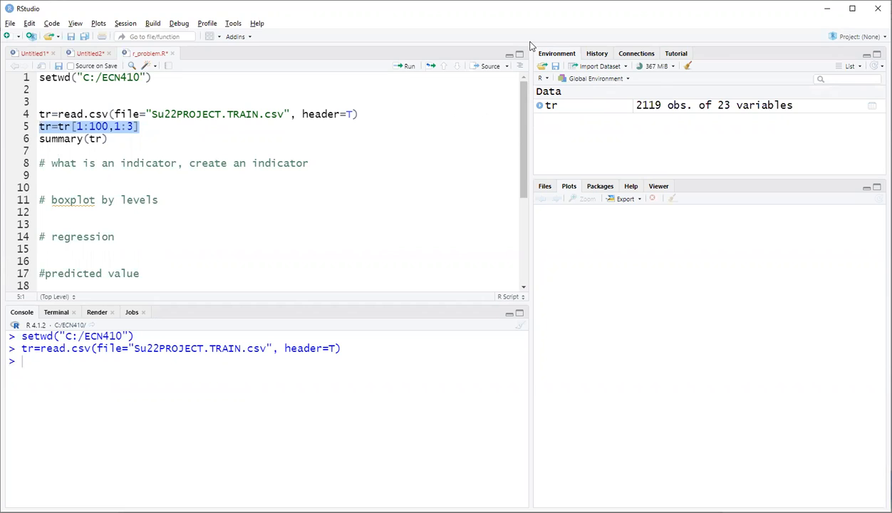
pyautogui.moveTo(633, 96)
pyautogui.mouseDown()
pyautogui.moveTo(812, 114)
pyautogui.moveTo(752, 83)
pyautogui.moveTo(634, 91)
pyautogui.moveTo(632, 100)
pyautogui.mouseUp()
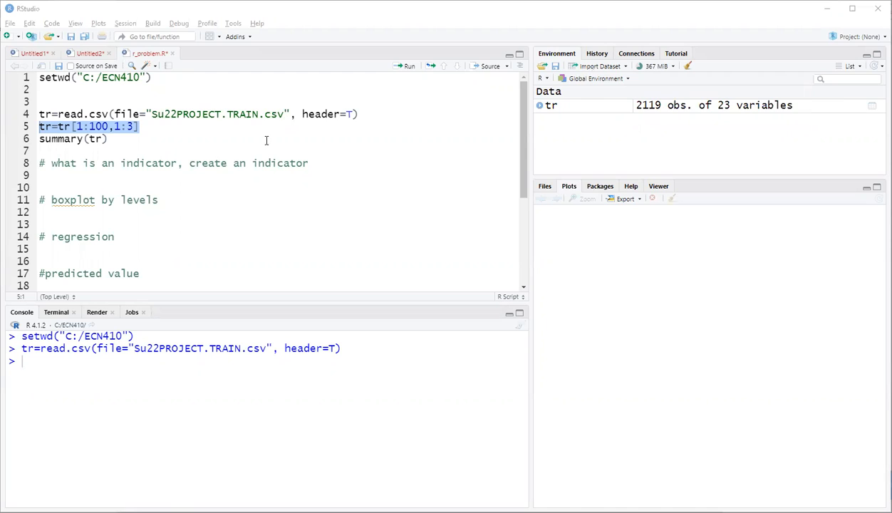
pyautogui.click(83, 125)
pyautogui.moveTo(75, 126); pyautogui.dragTo(133, 126)
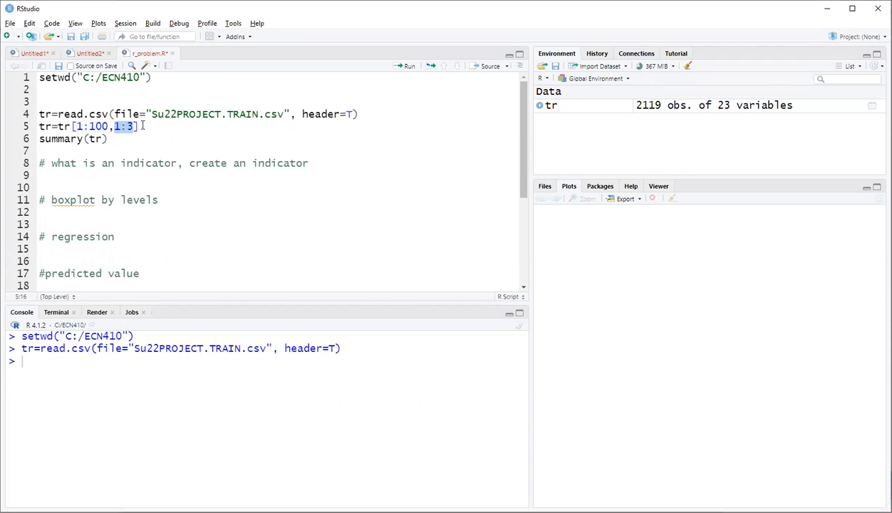
pyautogui.click(135, 126)
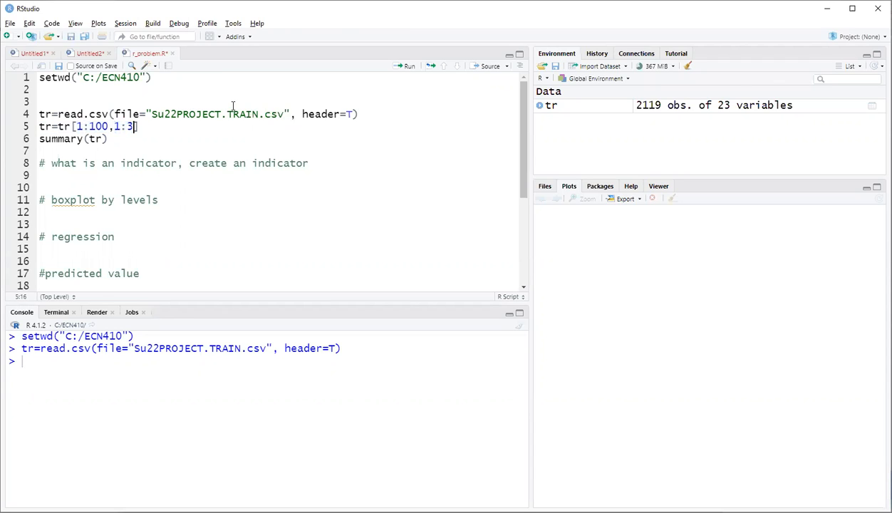
pyautogui.click(411, 69)
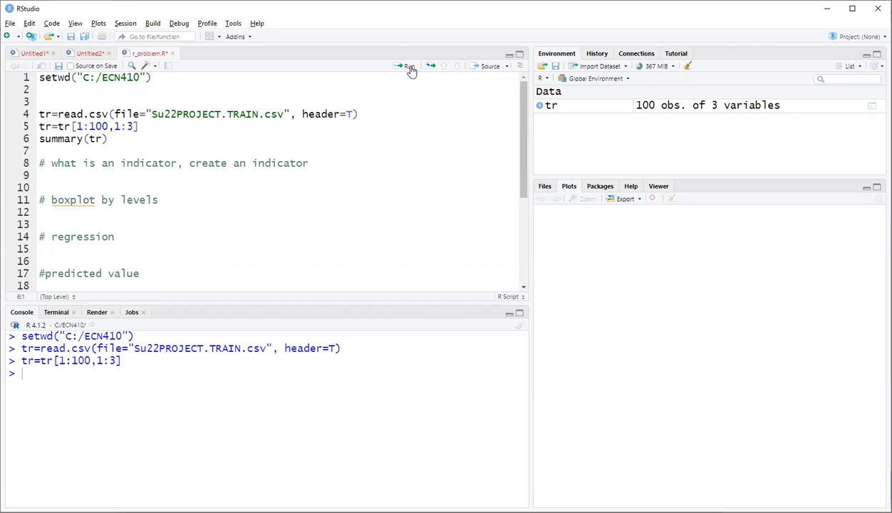
pyautogui.click(410, 68)
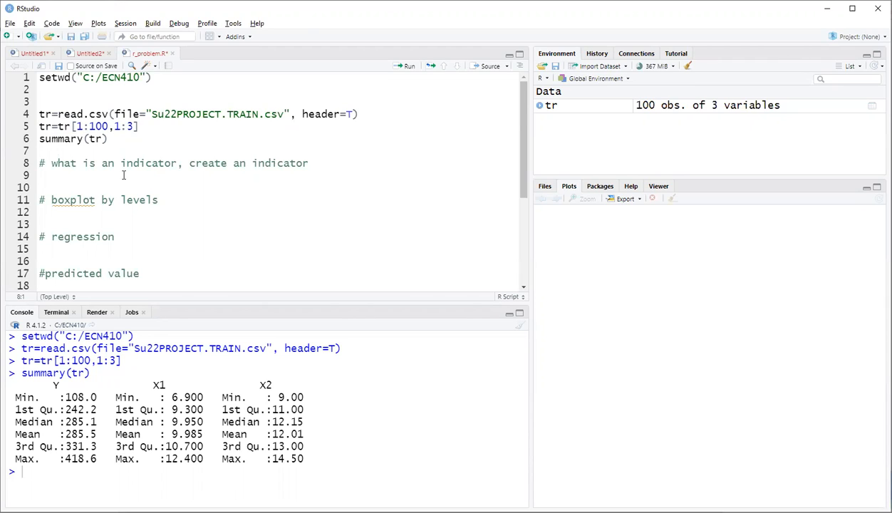
# - Below the indicator comment, write tr$ind <- ifelse(tr$X1>10,1,0) and run it to add the indicator column
pyautogui.click(124, 175)
pyautogui.moveTo(115, 421); pyautogui.dragTo(206, 425)
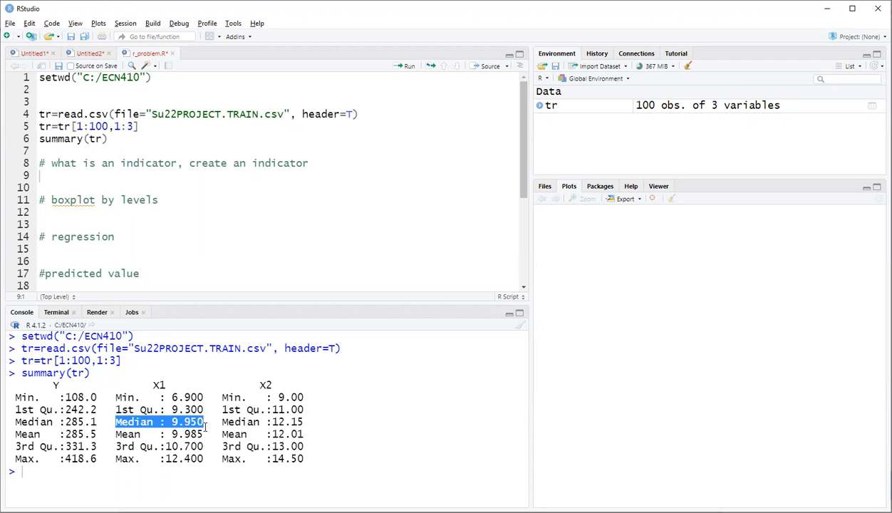
pyautogui.moveTo(172, 434); pyautogui.dragTo(199, 434)
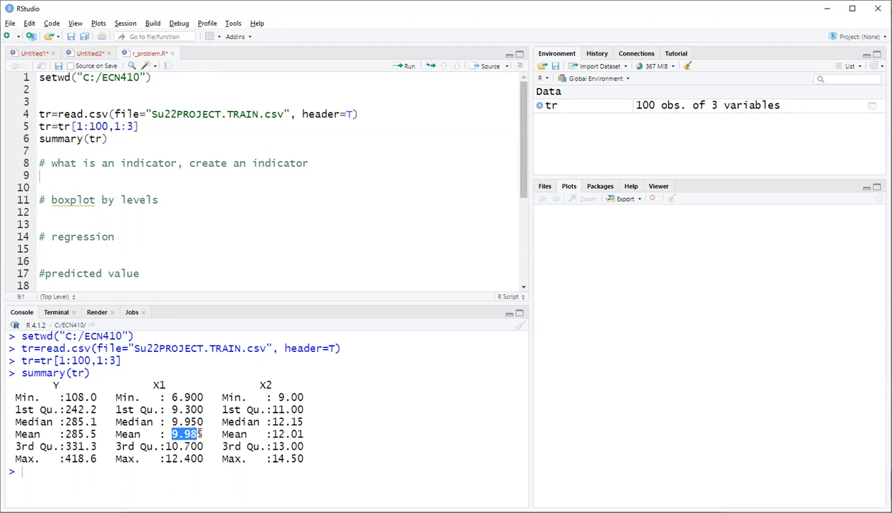
pyautogui.click(101, 174)
pyautogui.write('tr')
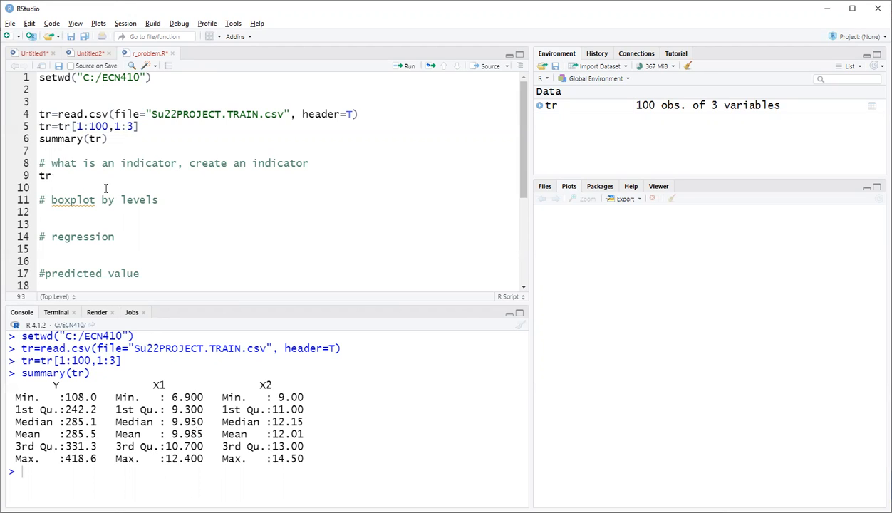
pyautogui.write('$')
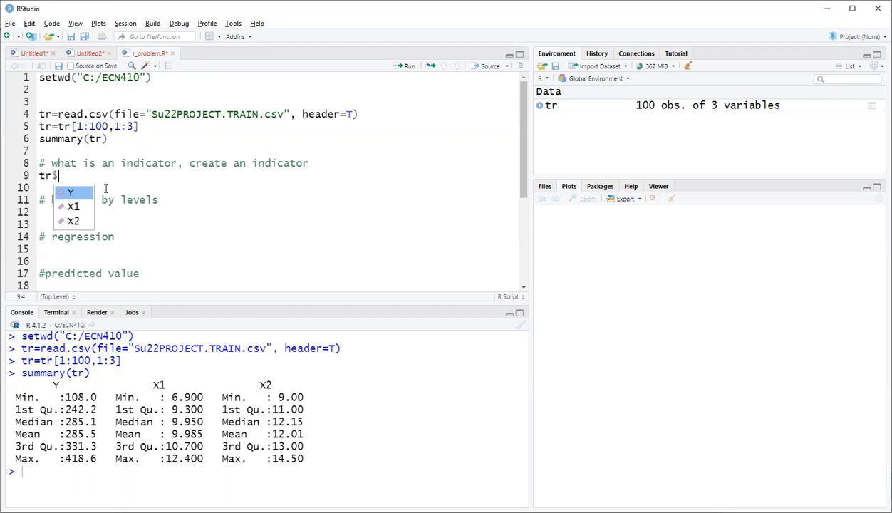
pyautogui.write('ind <- ')
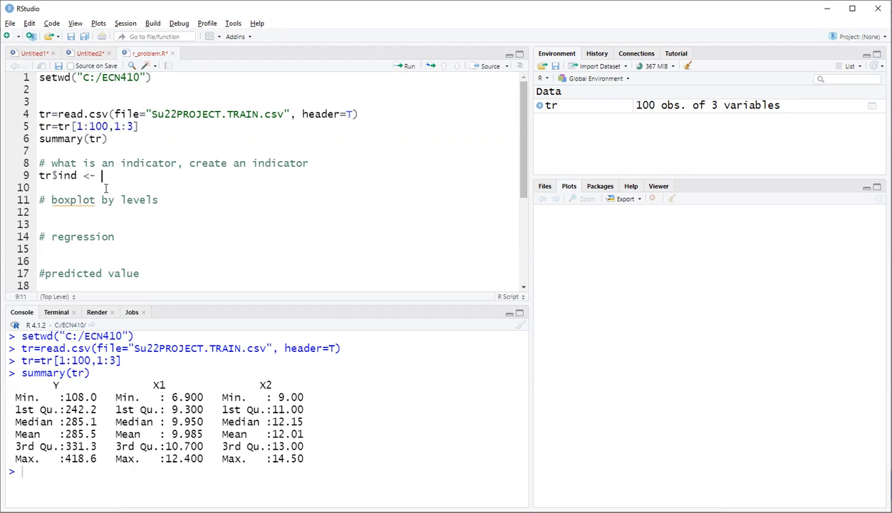
pyautogui.write('ifelse')
pyautogui.click(107, 192)
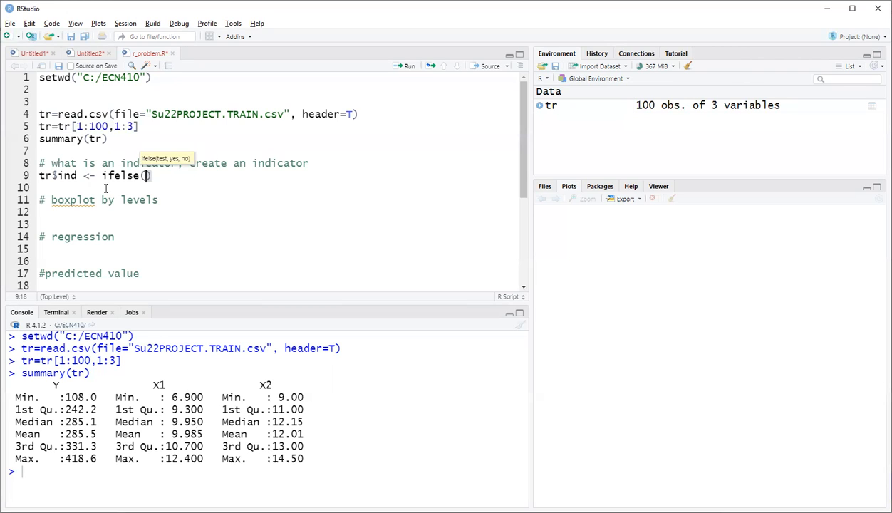
pyautogui.write('tr$X')
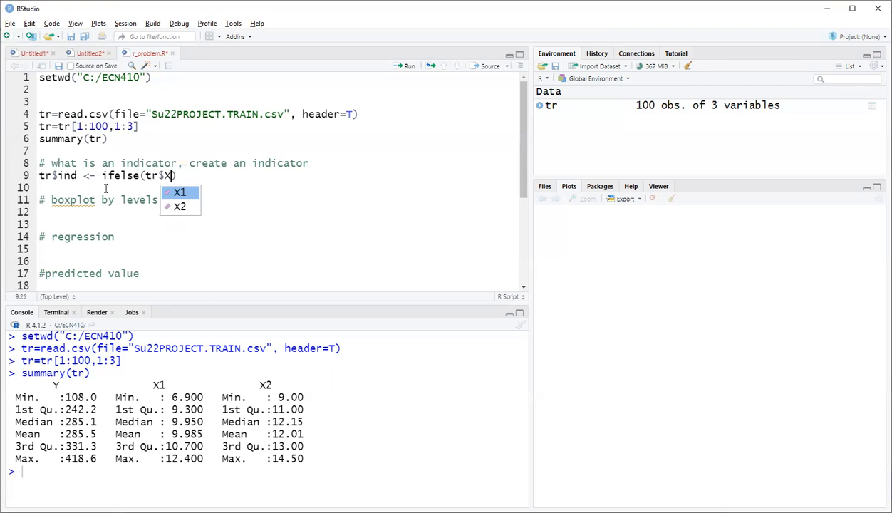
pyautogui.write('1')
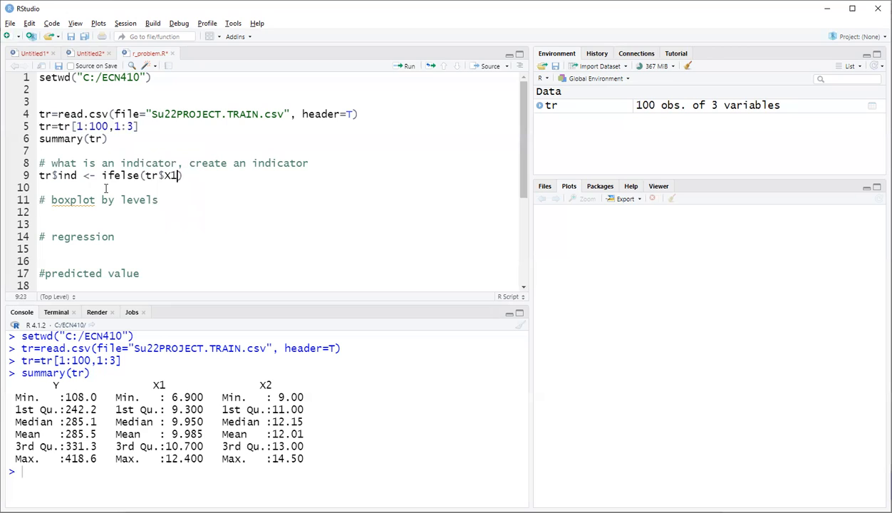
pyautogui.write('>')
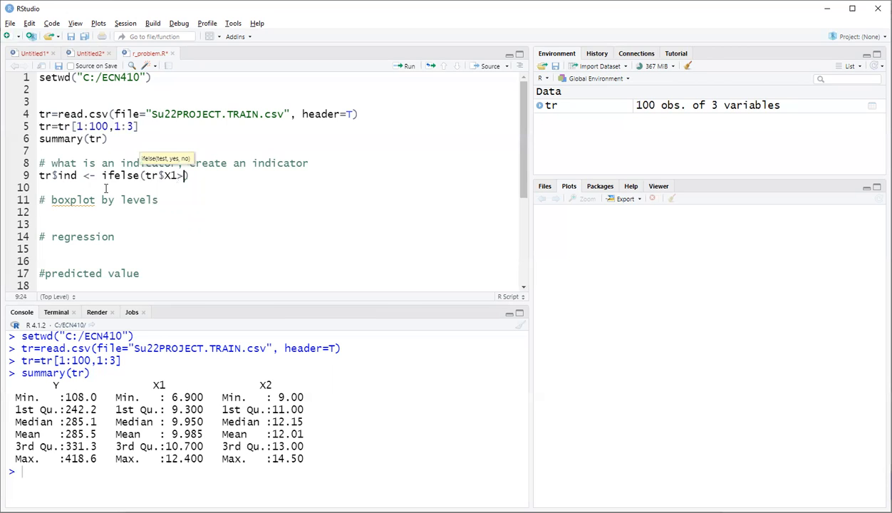
pyautogui.write('10')
pyautogui.write(',1,0')
pyautogui.click(409, 69)
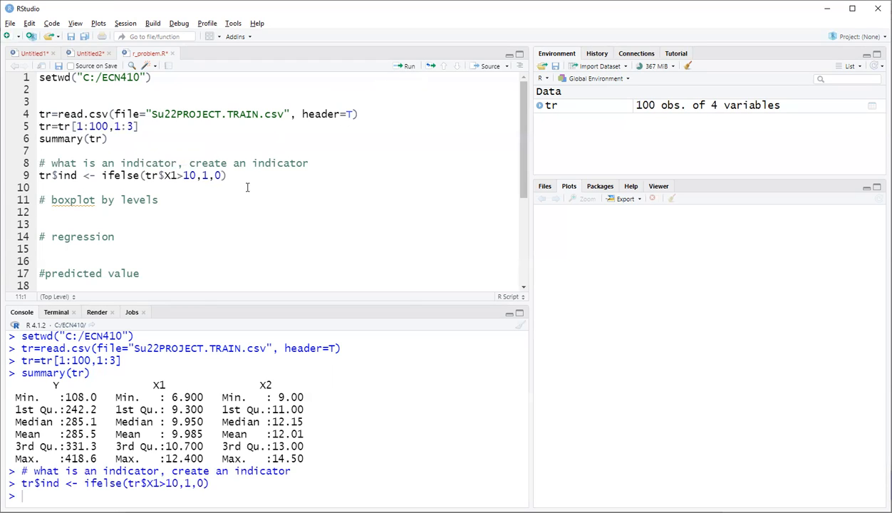
# - Add head(tr) on a new line below the indicator assignment and run it
pyautogui.click(237, 175)
pyautogui.press('Return')
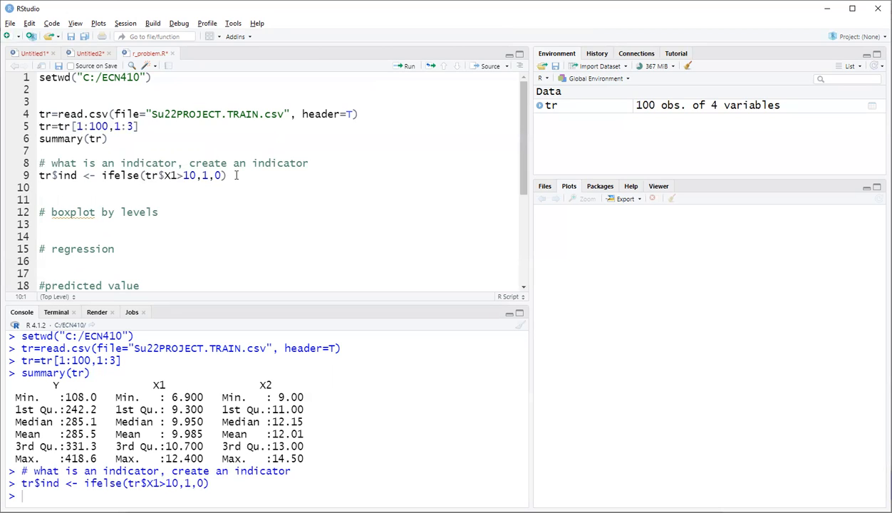
pyautogui.write('head')
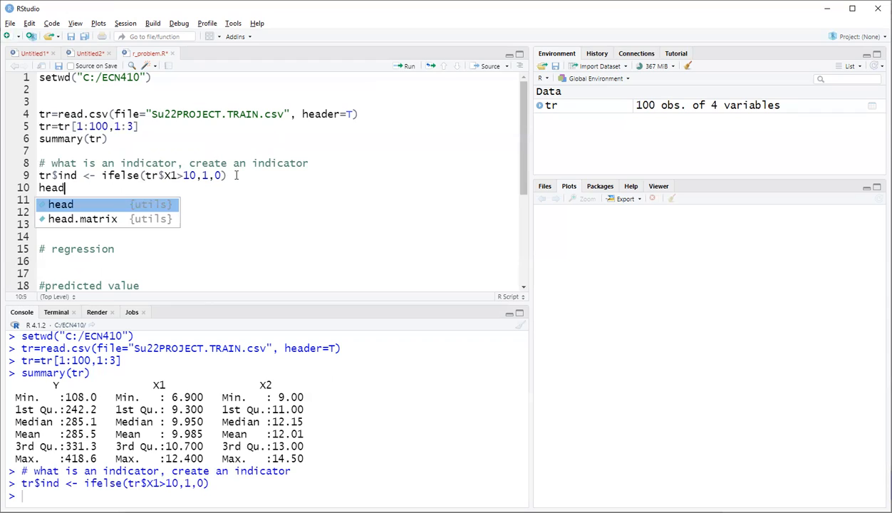
pyautogui.write('(tr)')
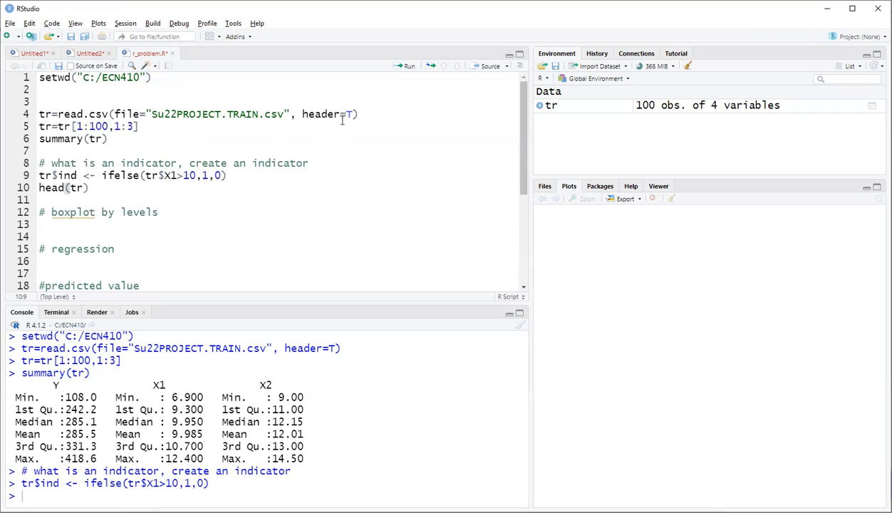
pyautogui.click(408, 67)
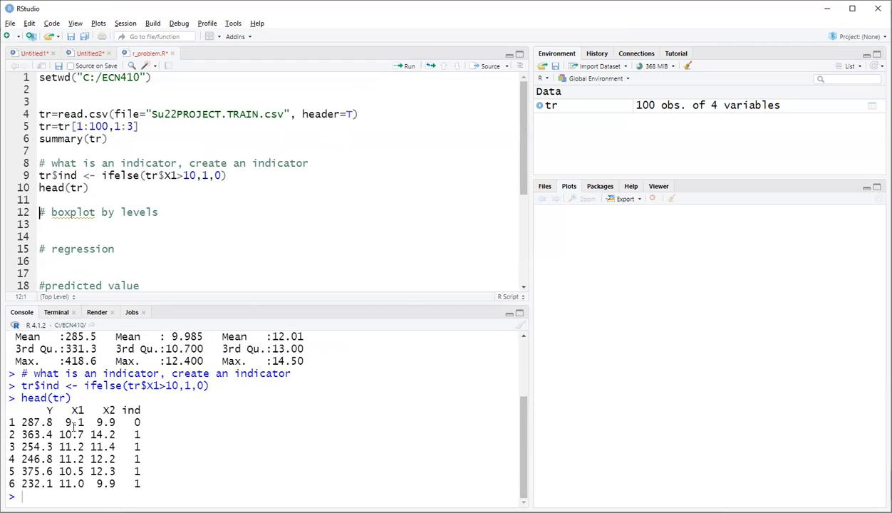
# - Compare the ind values with the X1 values in the first rows of the console output
pyautogui.doubleClick(138, 422)
pyautogui.moveTo(64, 423); pyautogui.dragTo(87, 423)
pyautogui.click(142, 430)
pyautogui.moveTo(142, 436); pyautogui.dragTo(131, 438)
pyautogui.moveTo(59, 432); pyautogui.dragTo(73, 430)
pyautogui.moveTo(133, 446); pyautogui.dragTo(144, 443)
pyautogui.moveTo(59, 443); pyautogui.dragTo(85, 445)
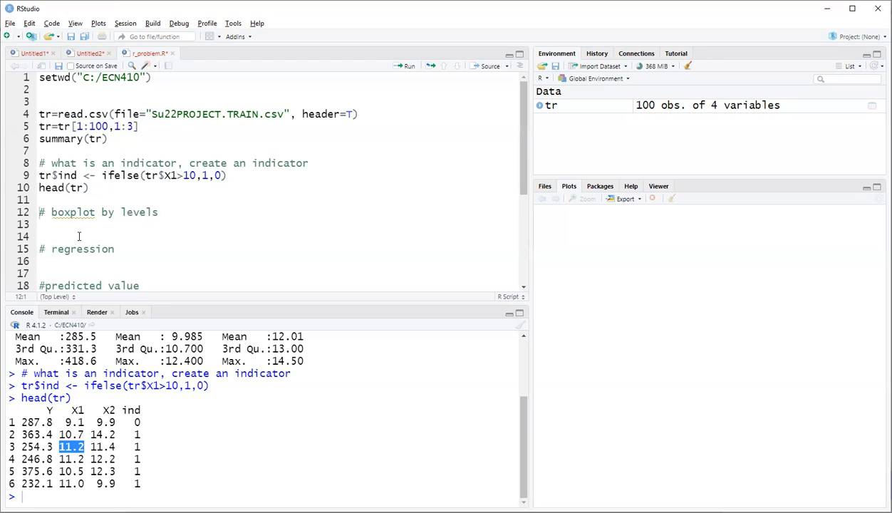
pyautogui.click(87, 198)
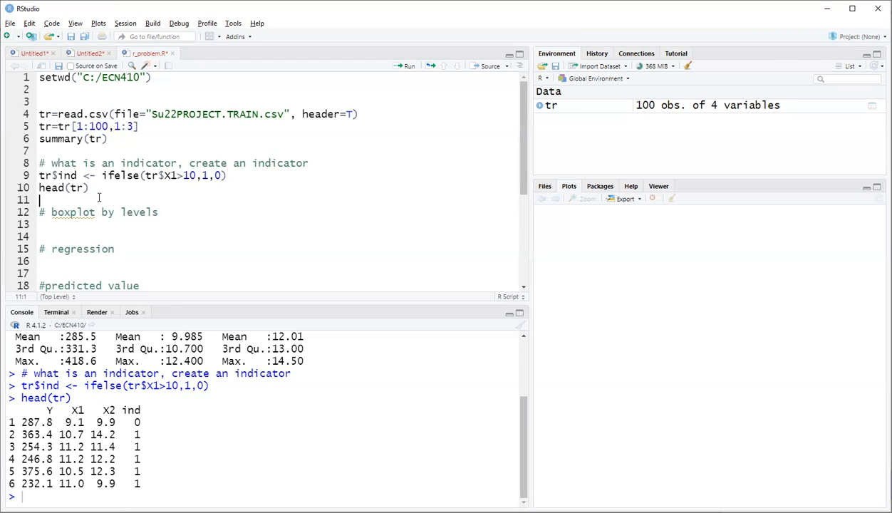
# - Write boxplot(tr$Y~tr$ind) below the boxplot comment
pyautogui.click(96, 223)
pyautogui.write('boxplot(tr$')
pyautogui.press('Return')
pyautogui.write('~tr')
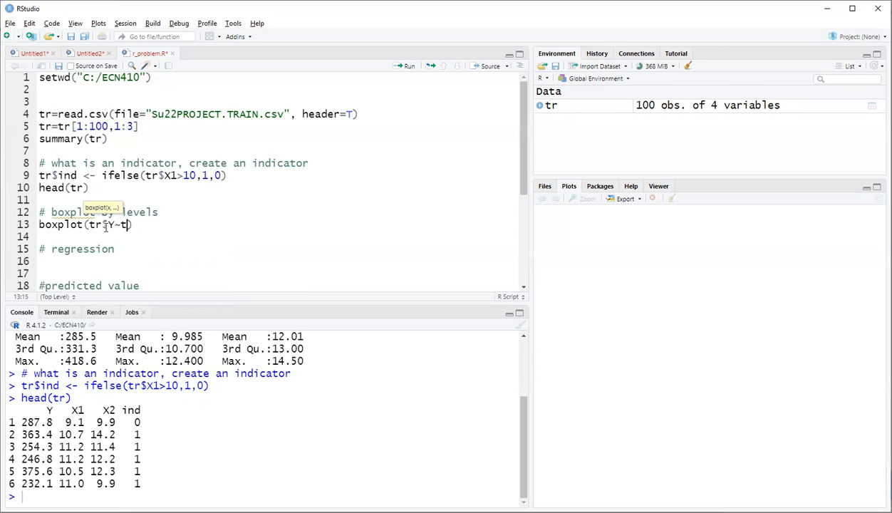
pyautogui.write('$')
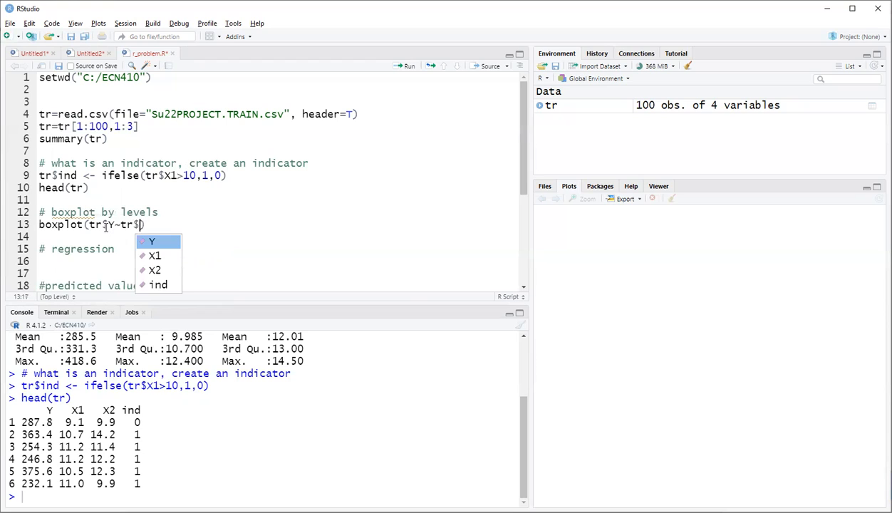
pyautogui.press('Down')
pyautogui.press('Down')
pyautogui.press('Down')
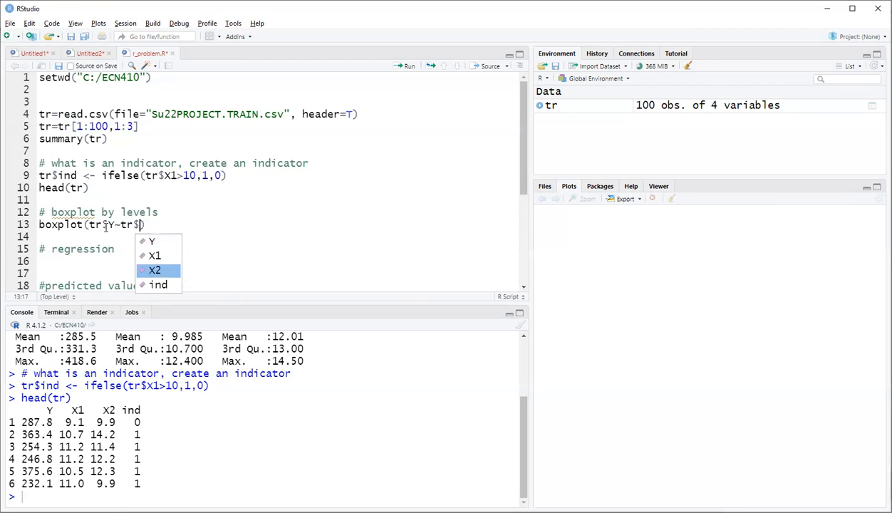
pyautogui.press('Return')
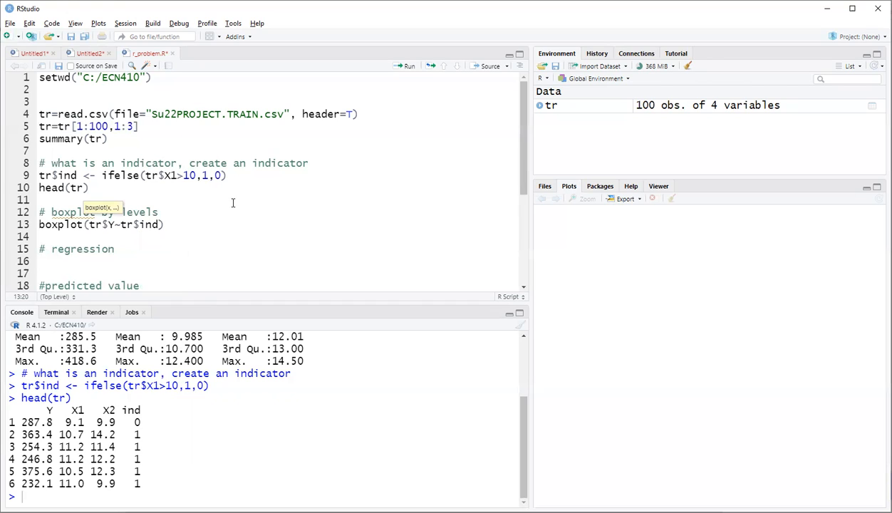
# - Insert par(mfrow=c(1,1)) above the boxplot line and run both lines to draw the plot
pyautogui.click(173, 212)
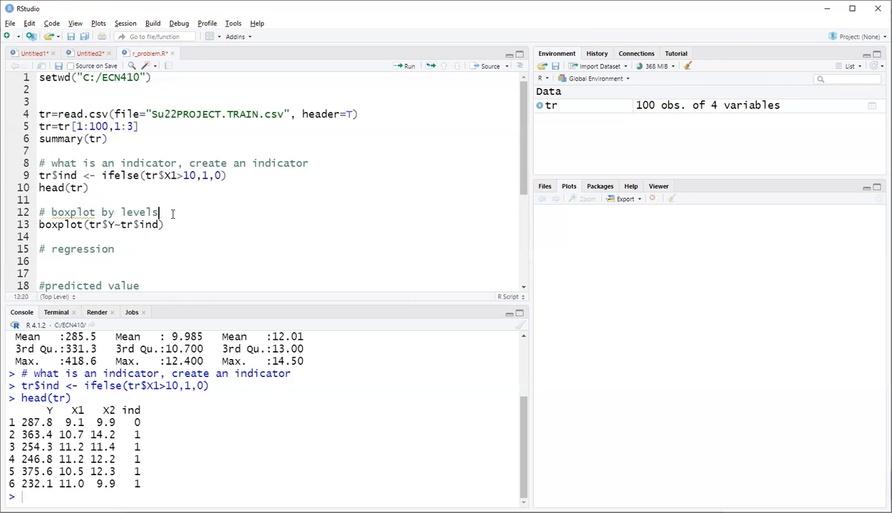
pyautogui.press('Return')
pyautogui.write('par')
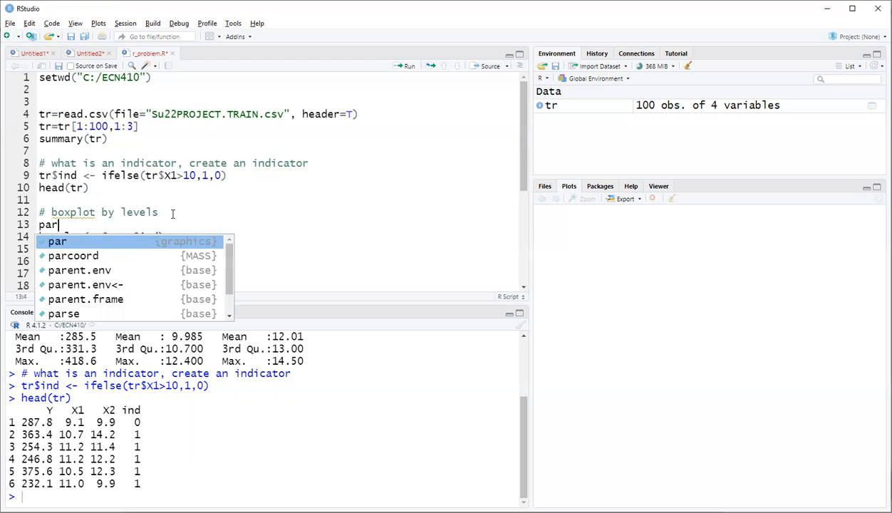
pyautogui.write('(mfrow')
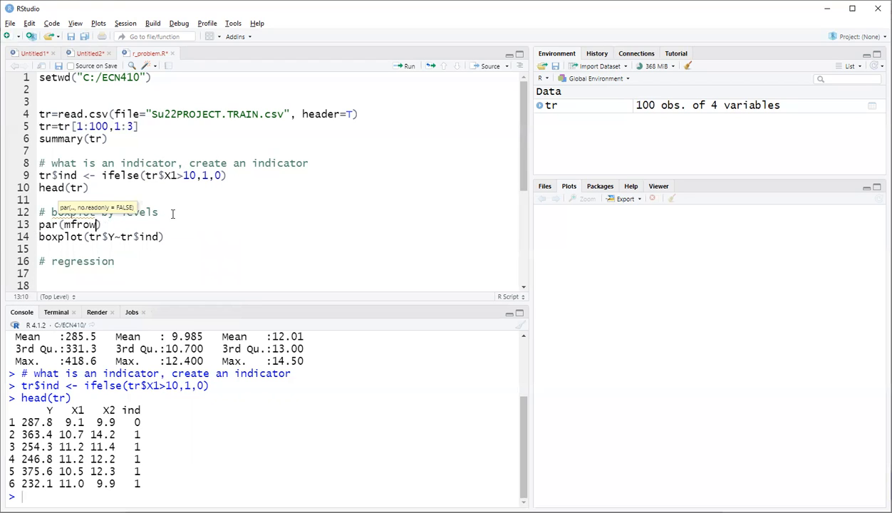
pyautogui.write('=c(1,1')
pyautogui.click(409, 66)
pyautogui.click(409, 67)
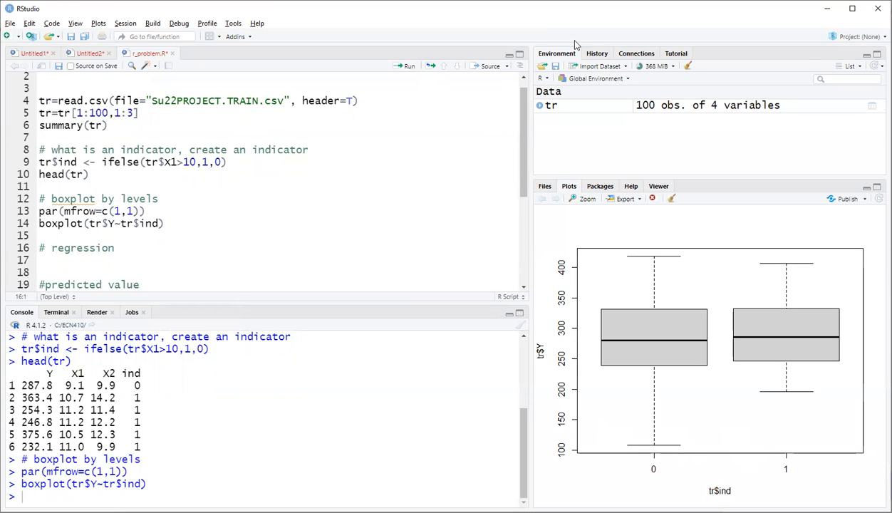
pyautogui.moveTo(846, 248)
pyautogui.mouseDown()
pyautogui.moveTo(602, 417)
pyautogui.moveTo(849, 377)
pyautogui.moveTo(768, 235)
pyautogui.mouseUp()
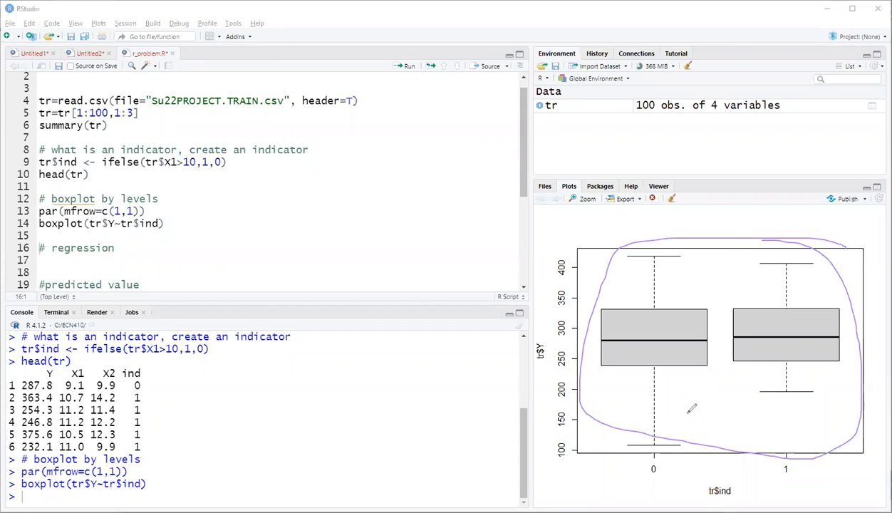
pyautogui.moveTo(657, 449)
pyautogui.mouseDown()
pyautogui.moveTo(640, 462)
pyautogui.moveTo(673, 448)
pyautogui.mouseUp()
pyautogui.moveTo(789, 449)
pyautogui.mouseDown()
pyautogui.moveTo(766, 479)
pyautogui.moveTo(787, 444)
pyautogui.mouseUp()
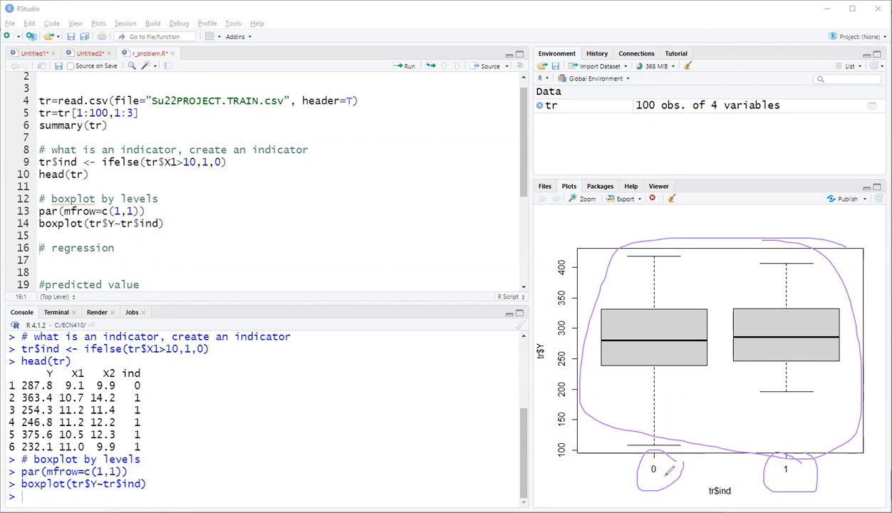
# - Compare the whiskers, box edges and medians of the two boxplots for indicator levels 0 and 1
pyautogui.moveTo(663, 362)
pyautogui.mouseDown()
pyautogui.moveTo(657, 429)
pyautogui.moveTo(650, 416)
pyautogui.moveTo(667, 413)
pyautogui.mouseUp()
pyautogui.moveTo(665, 302)
pyautogui.mouseDown()
pyautogui.moveTo(667, 261)
pyautogui.moveTo(673, 269)
pyautogui.mouseUp()
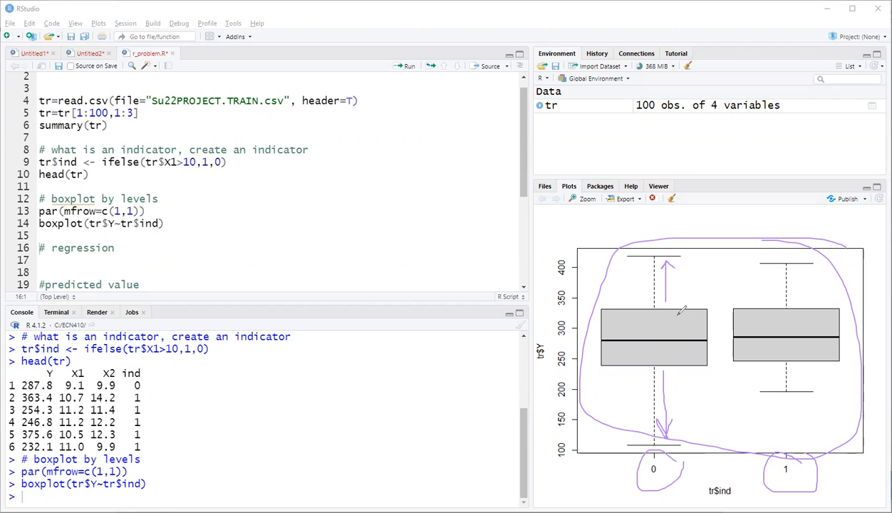
pyautogui.moveTo(691, 309); pyautogui.dragTo(738, 308)
pyautogui.moveTo(702, 364); pyautogui.dragTo(755, 365)
pyautogui.moveTo(707, 340); pyautogui.dragTo(741, 339)
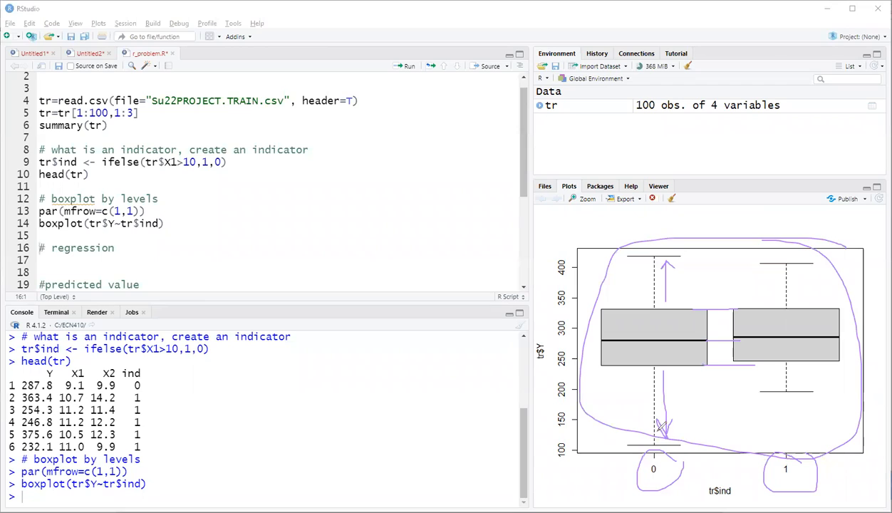
pyautogui.click(638, 74)
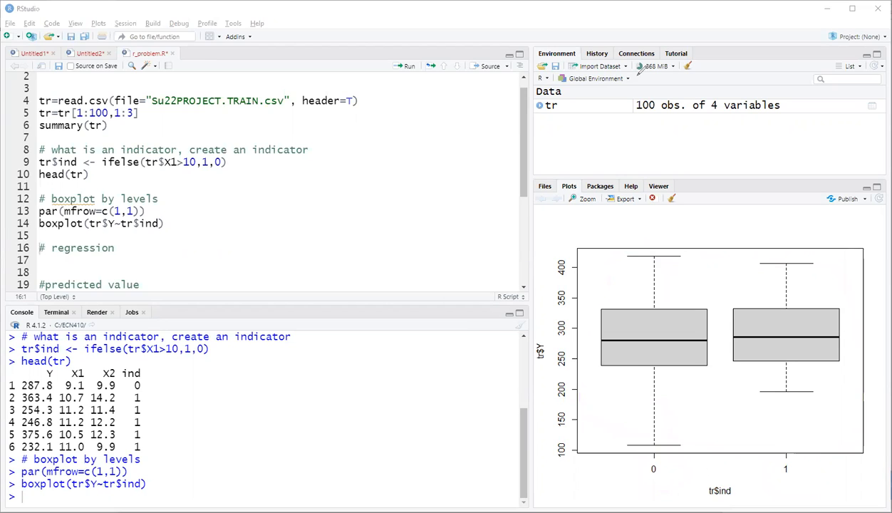
# - Write the linear model m=lm(Y~X1+X2,data=tr) on a new line below the regression comment
pyautogui.click(120, 249)
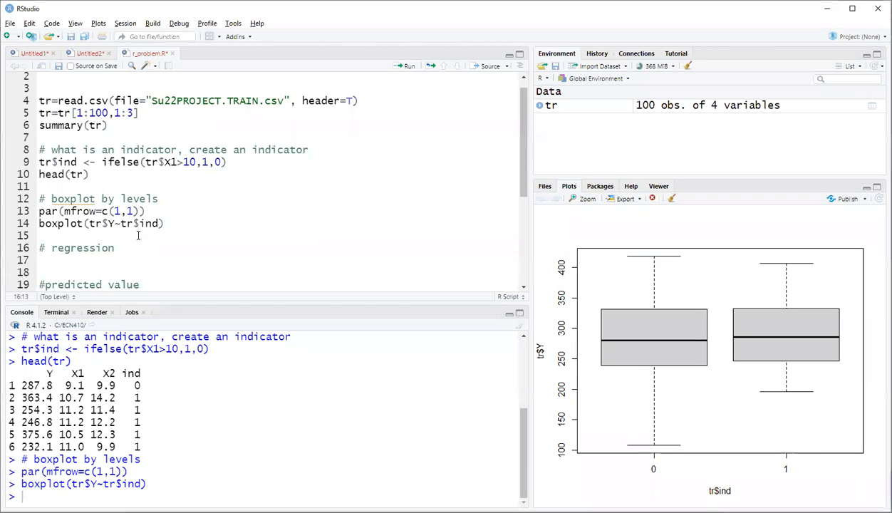
pyautogui.press('Return')
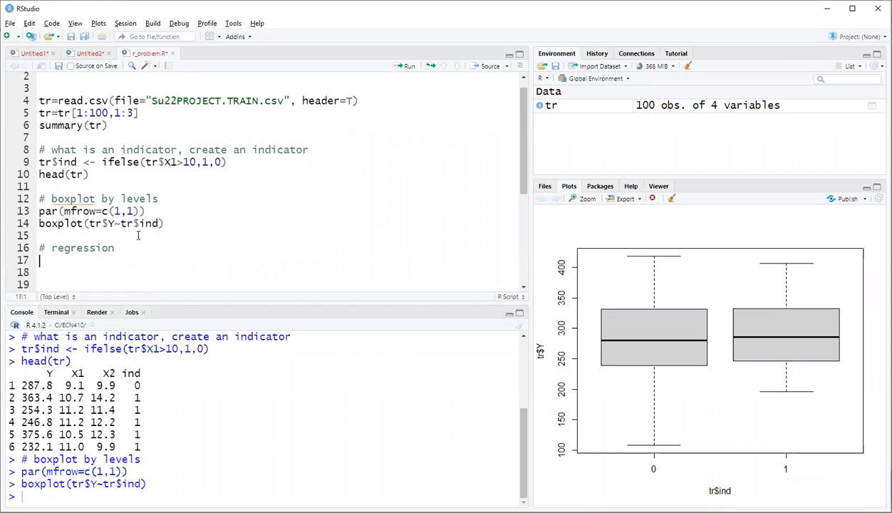
pyautogui.press('Down')
pyautogui.press('Down')
pyautogui.press('Down')
pyautogui.press('Down')
pyautogui.press('Up')
pyautogui.press('Up')
pyautogui.press('Up')
pyautogui.press('Up')
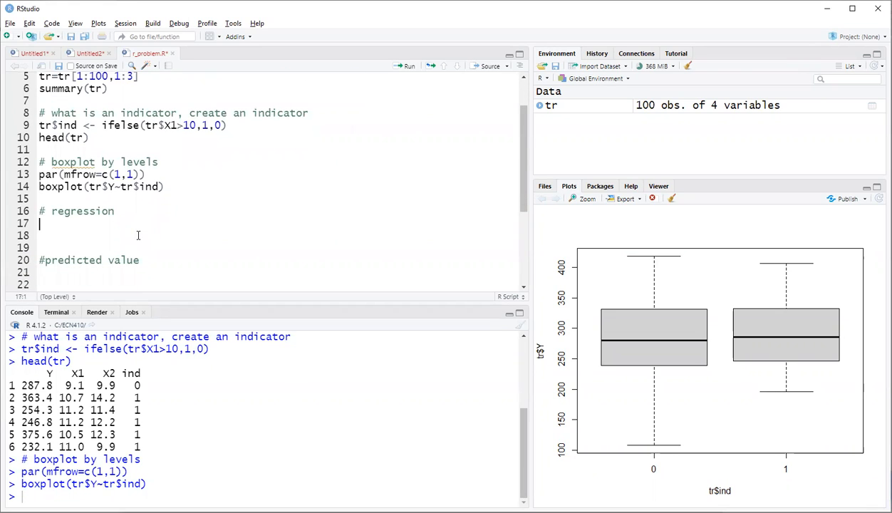
pyautogui.write('m=lm')
pyautogui.write('(')
pyautogui.write('Y~')
pyautogui.write('X1+X')
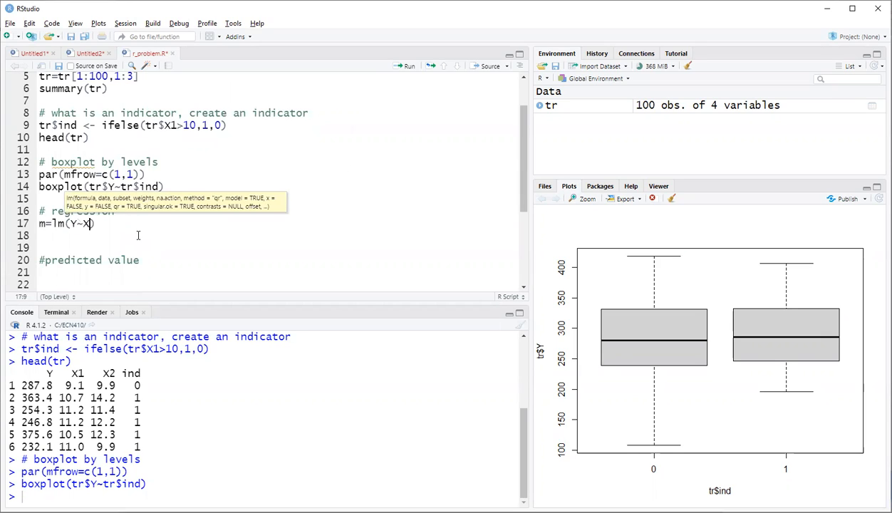
pyautogui.write('2,data=tr')
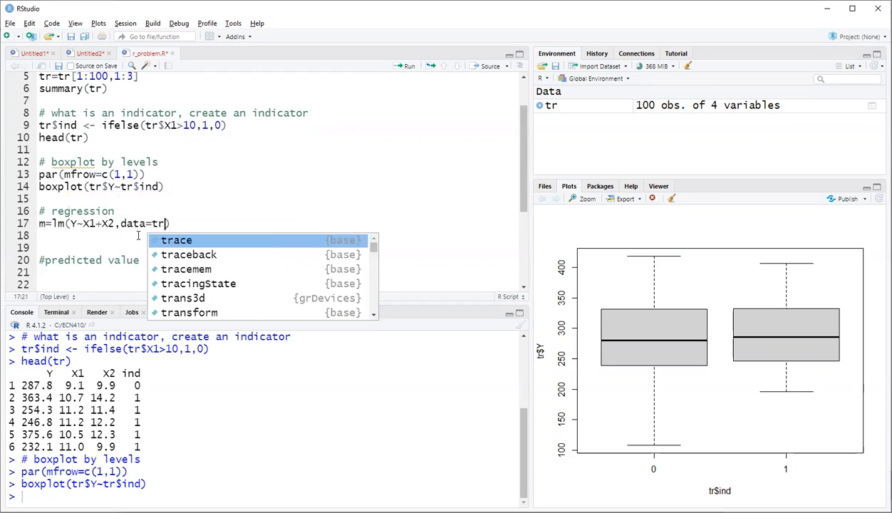
pyautogui.press('Up')
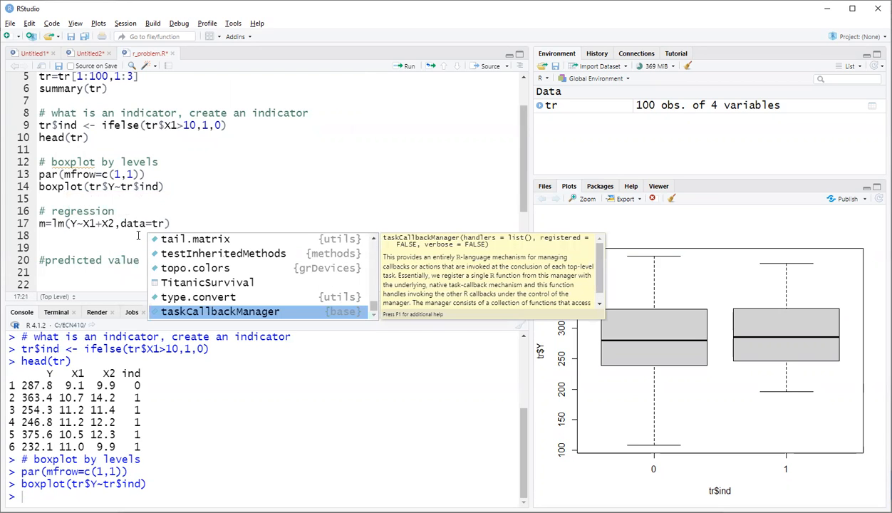
pyautogui.write(')')
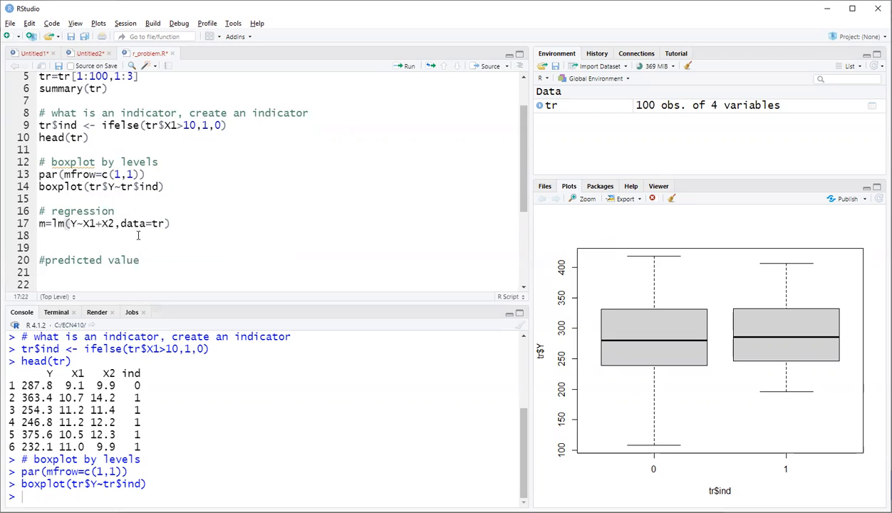
# - Add summary(m) and par(mfrow=c(2,2)) on separate lines below the linear model
pyautogui.press('Return')
pyautogui.write('summary')
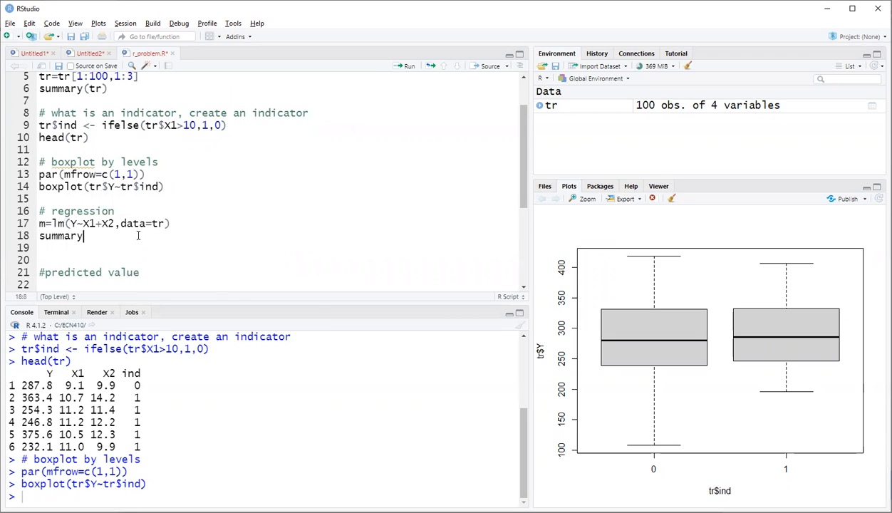
pyautogui.write('(m)')
pyautogui.press('Return')
pyautogui.write('par(mfro')
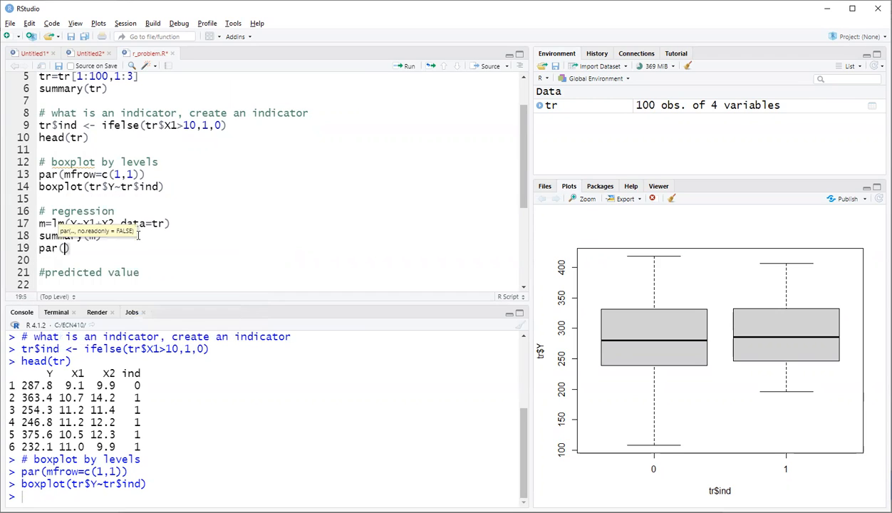
pyautogui.write('w=c(2,2')
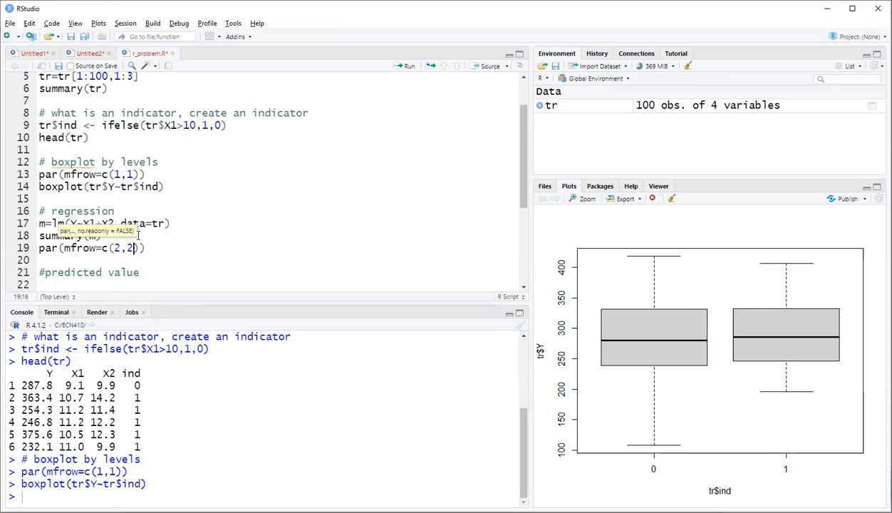
pyautogui.write('))')
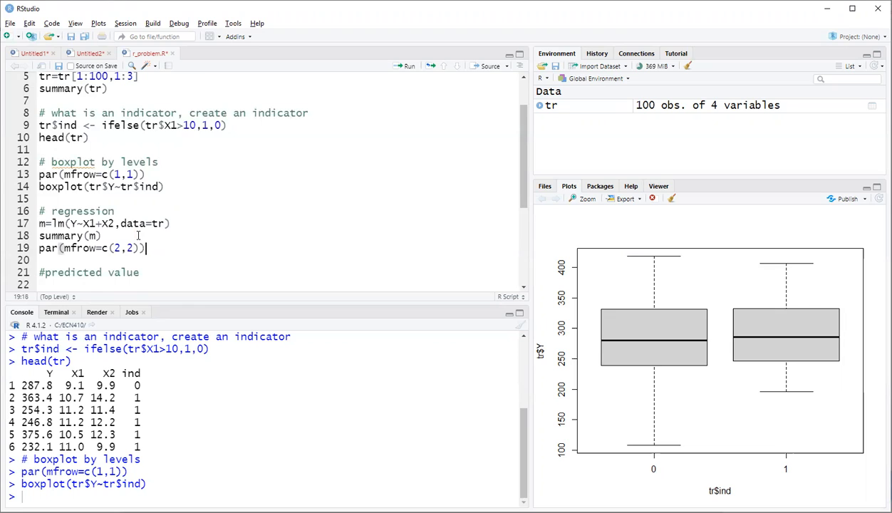
# - Run the lm and summary(m) lines and examine the X2 and X1 rows of the coefficient table
pyautogui.click(51, 223)
pyautogui.click(407, 66)
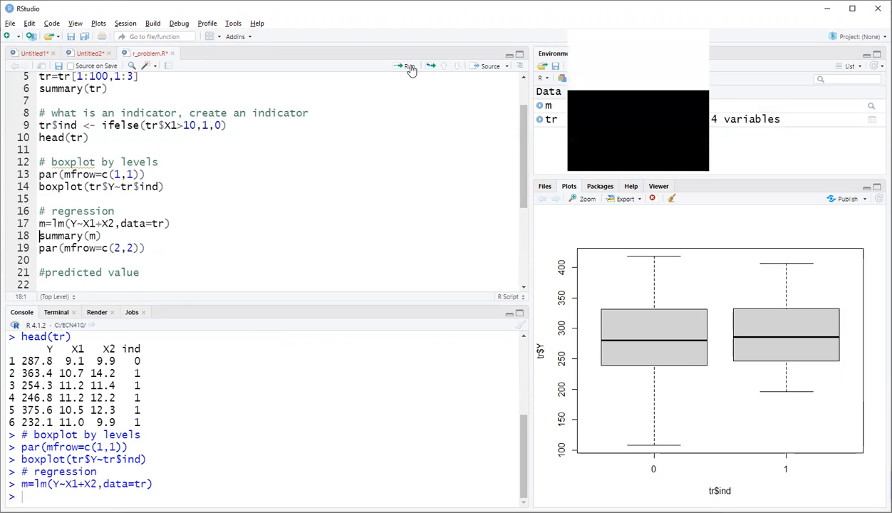
pyautogui.click(409, 67)
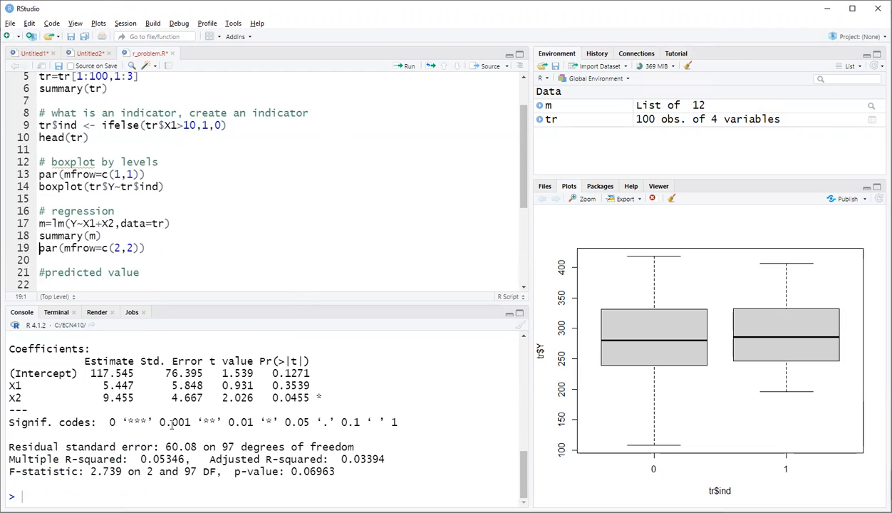
pyautogui.moveTo(316, 397); pyautogui.dragTo(10, 396)
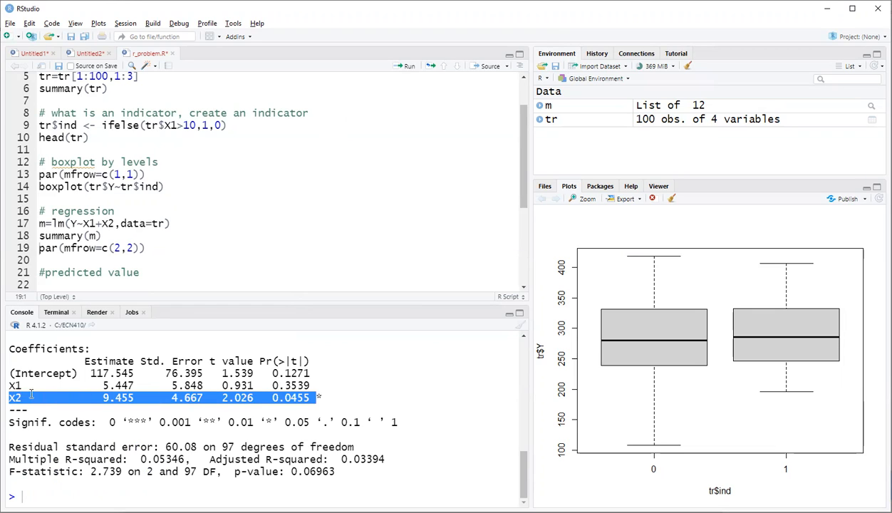
pyautogui.moveTo(322, 385); pyautogui.dragTo(270, 385)
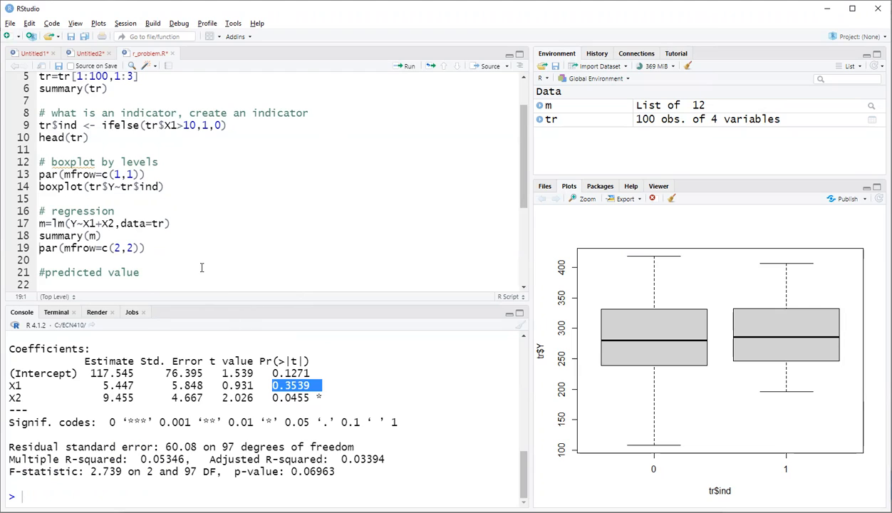
# - Start a predict call for m below the predicted value comment, with newdata=data.frame containing X1=9 and an X2 argument
pyautogui.scroll(-1, 202, 267)
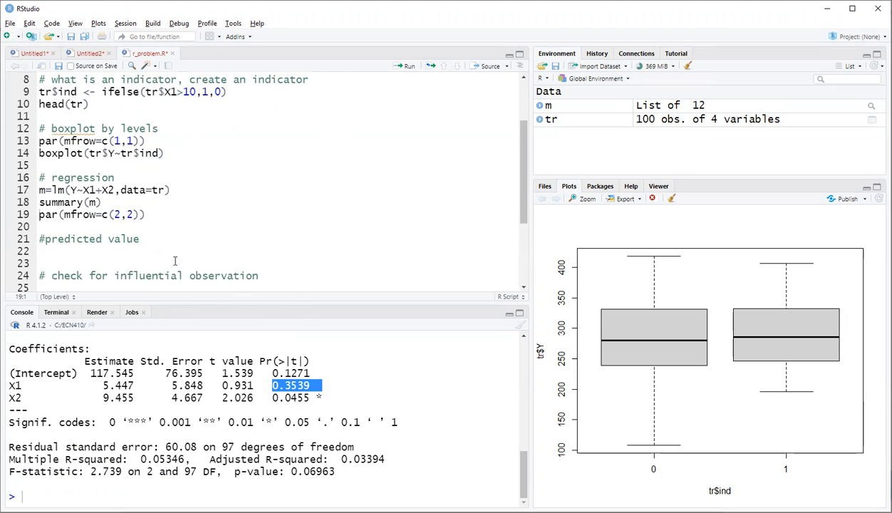
pyautogui.click(136, 245)
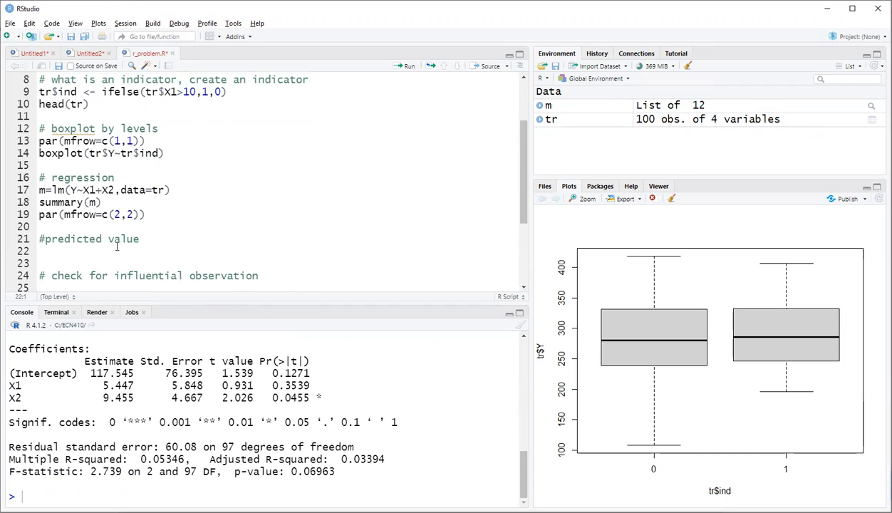
pyautogui.write('predict')
pyautogui.press('Tab')
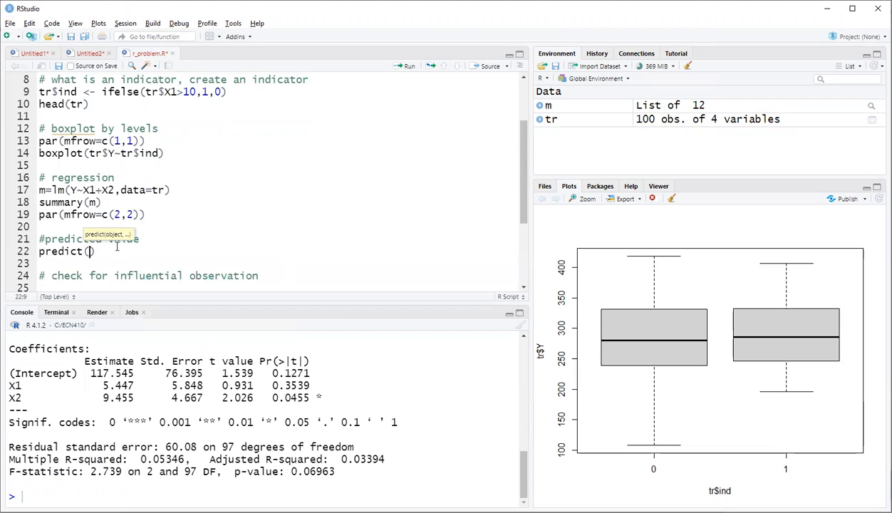
pyautogui.write('m,newdata=data.fra')
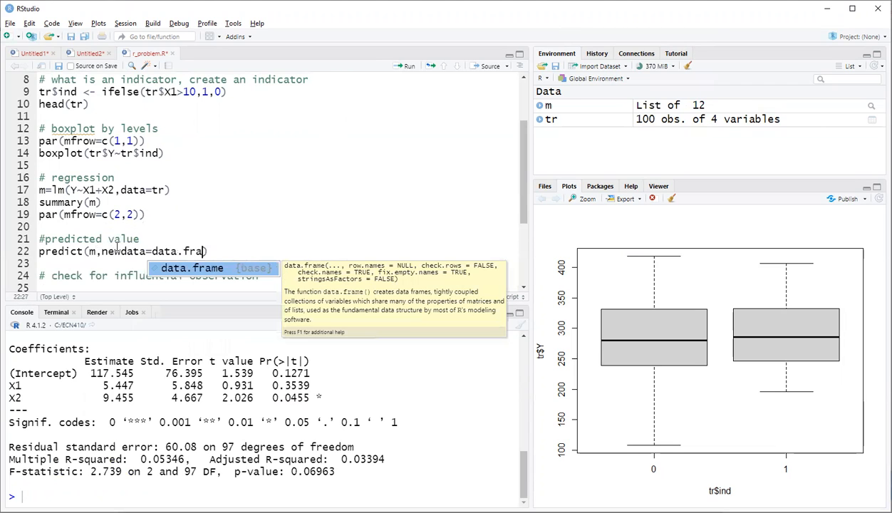
pyautogui.press('Tab')
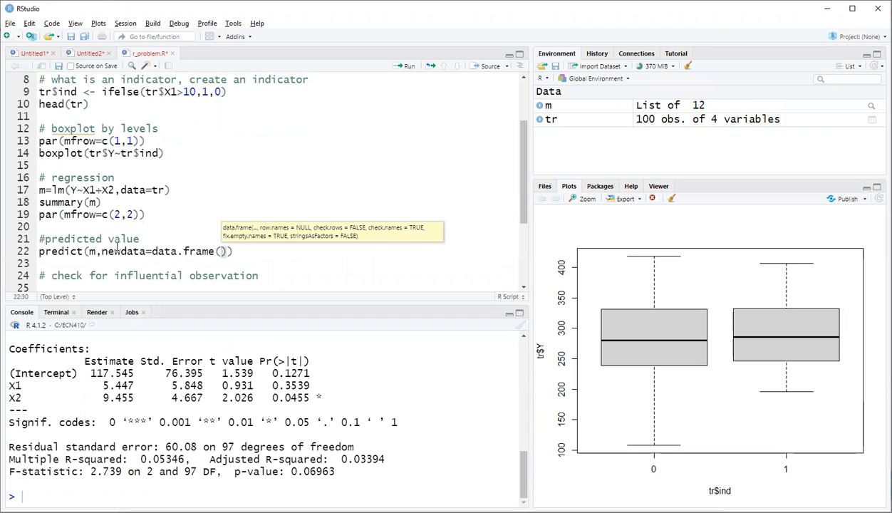
pyautogui.write('X1=')
pyautogui.write('9')
pyautogui.write('X2=')
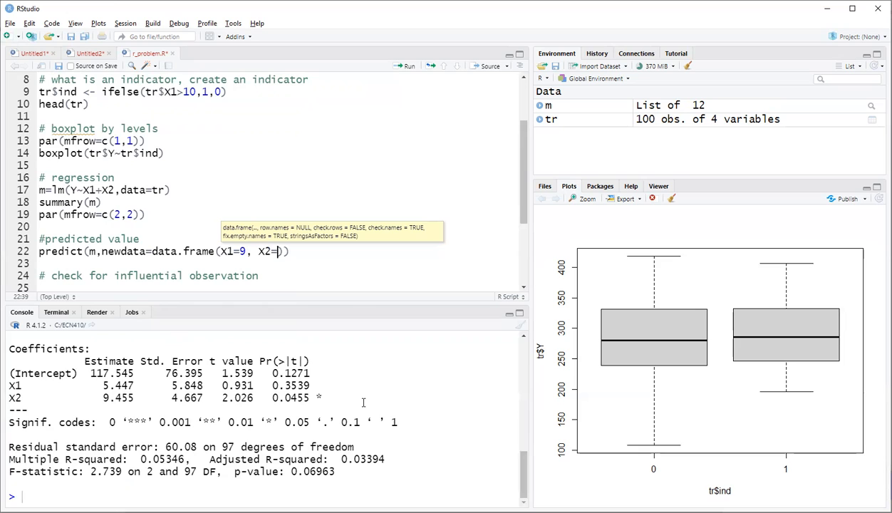
# - Check the X2 statistics in the earlier data summary, set X2=11 in the predict call and run it
pyautogui.scroll(5, 363, 403)
pyautogui.scroll(5, 363, 403)
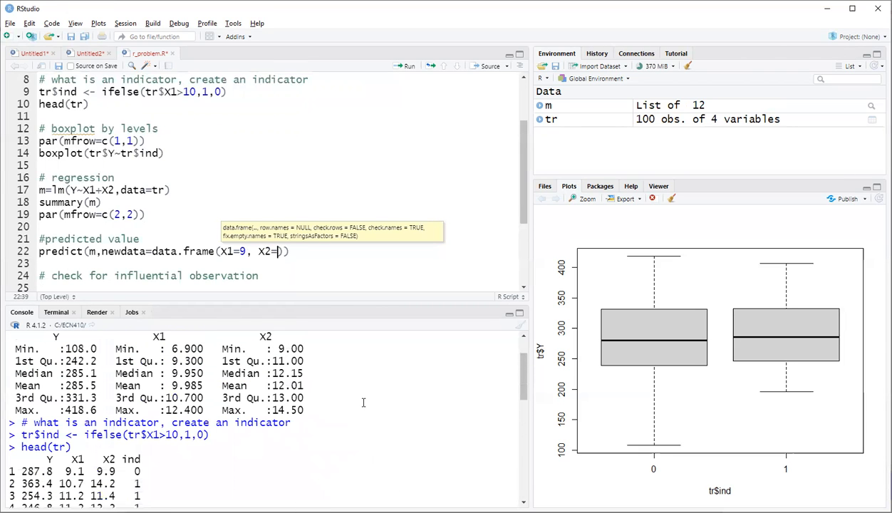
pyautogui.moveTo(221, 386)
pyautogui.mouseDown()
pyautogui.moveTo(307, 384)
pyautogui.moveTo(302, 373)
pyautogui.moveTo(230, 373)
pyautogui.mouseUp()
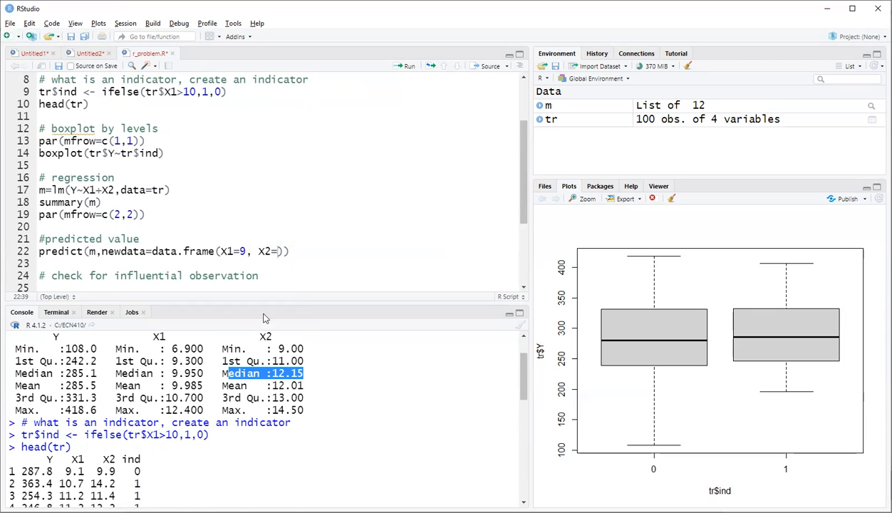
pyautogui.click(272, 249)
pyautogui.write('11')
pyautogui.moveTo(222, 360); pyautogui.dragTo(303, 361)
pyautogui.click(305, 251)
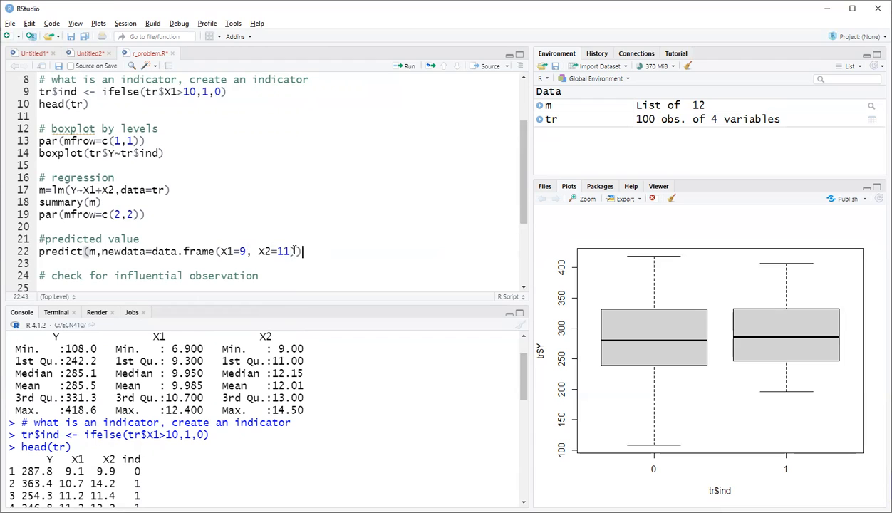
pyautogui.press('Left')
pyautogui.click(409, 66)
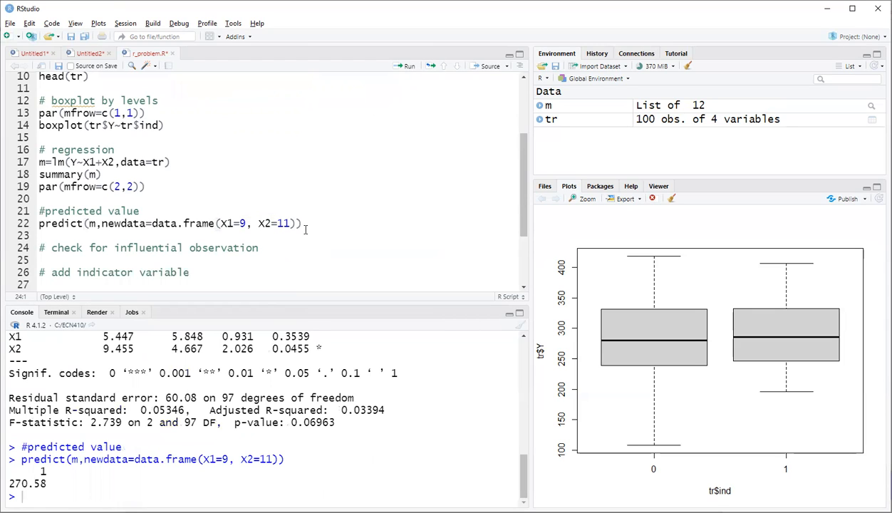
pyautogui.moveTo(38, 223); pyautogui.dragTo(83, 223)
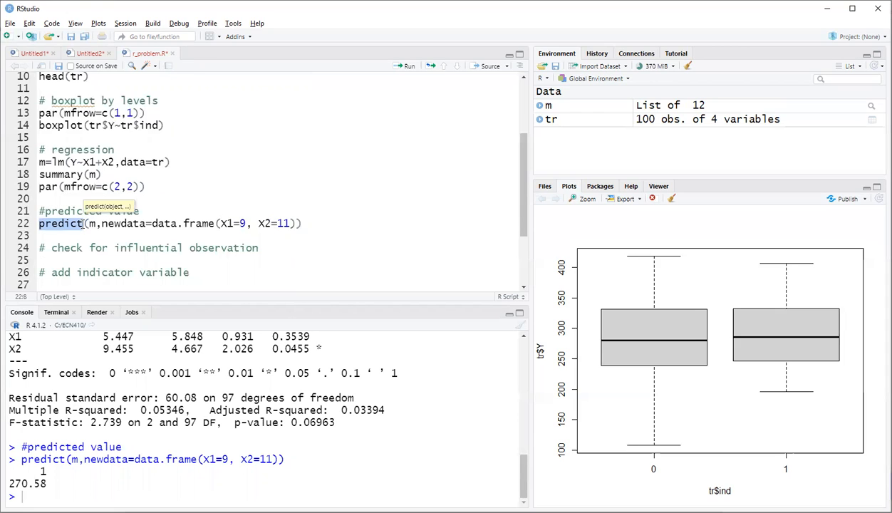
pyautogui.click(296, 224)
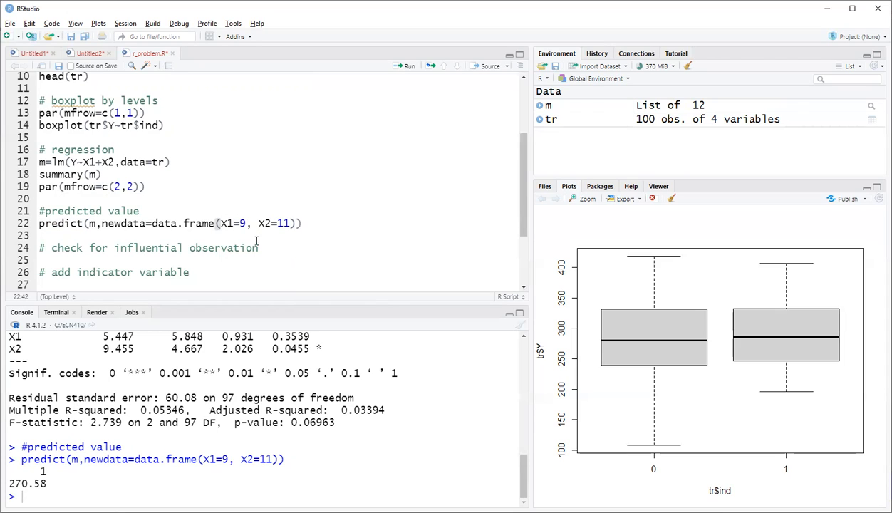
# - Write plot(m) on a new line below the comment about checking for influential observations
pyautogui.click(269, 247)
pyautogui.press('Return')
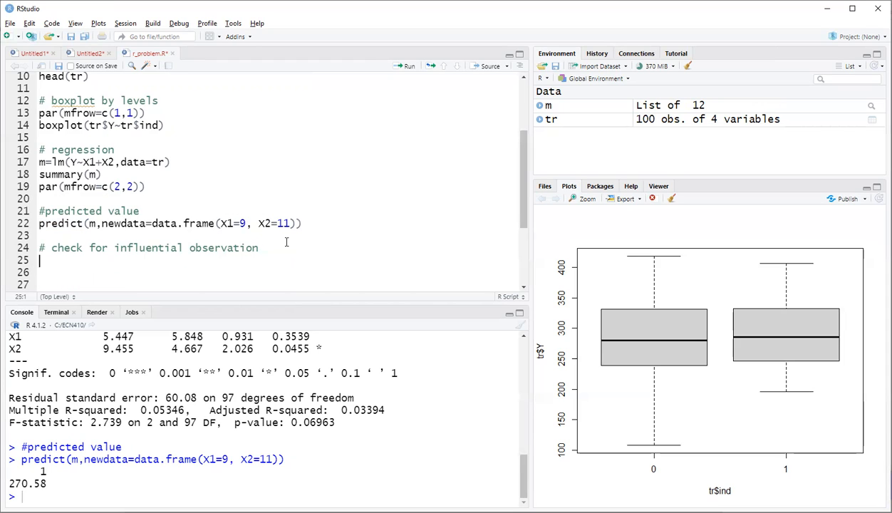
pyautogui.write('plot(')
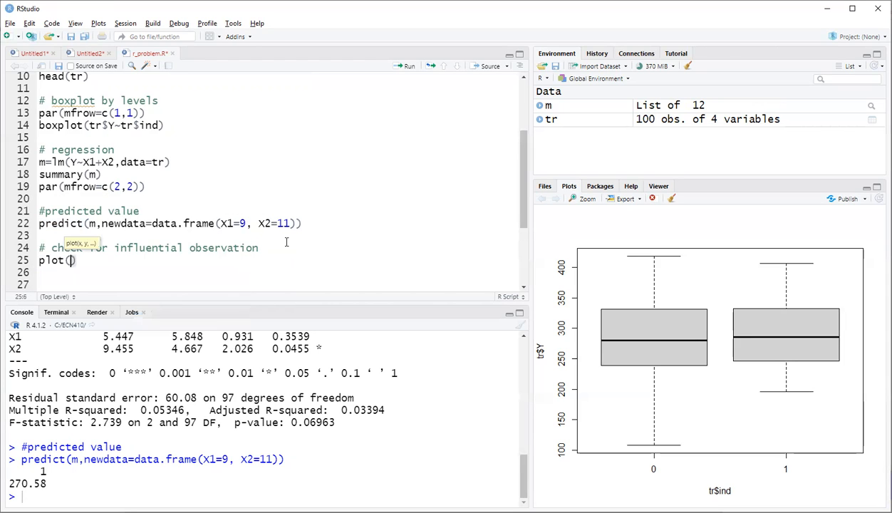
pyautogui.write('m')
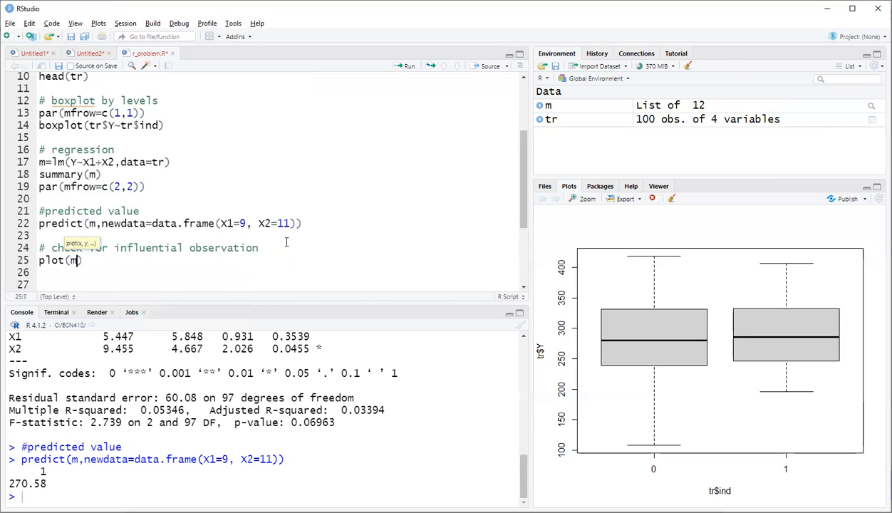
# - Run the par(mfrow=c(2,2)) line and the plot(m) line to draw the model's diagnostic plots in a grid
pyautogui.click(135, 188)
pyautogui.click(406, 65)
pyautogui.click(78, 258)
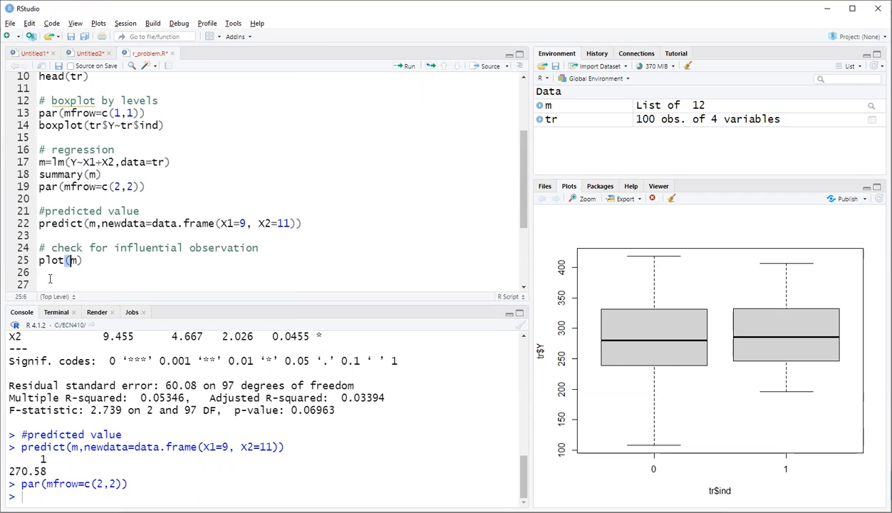
pyautogui.click(406, 65)
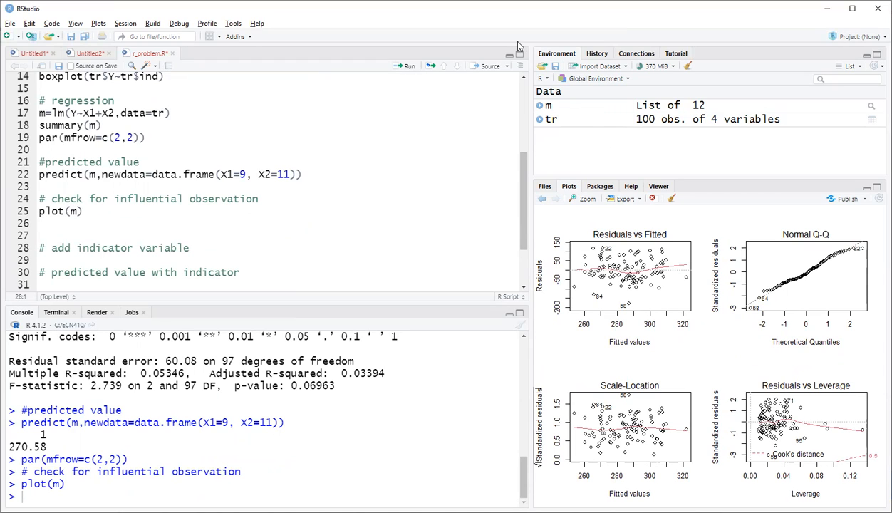
pyautogui.moveTo(888, 438)
pyautogui.mouseDown()
pyautogui.moveTo(832, 367)
pyautogui.moveTo(831, 487)
pyautogui.moveTo(875, 456)
pyautogui.moveTo(882, 424)
pyautogui.mouseUp()
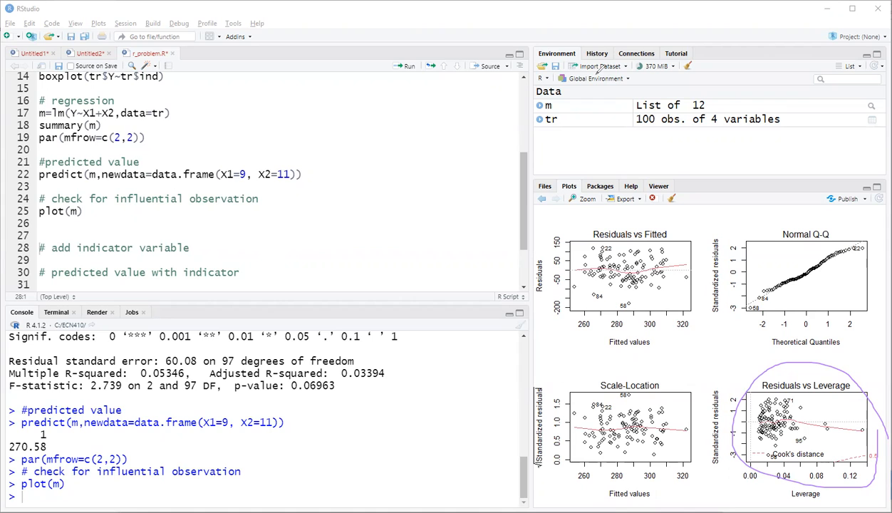
pyautogui.hotkey('ctrl', 'z')
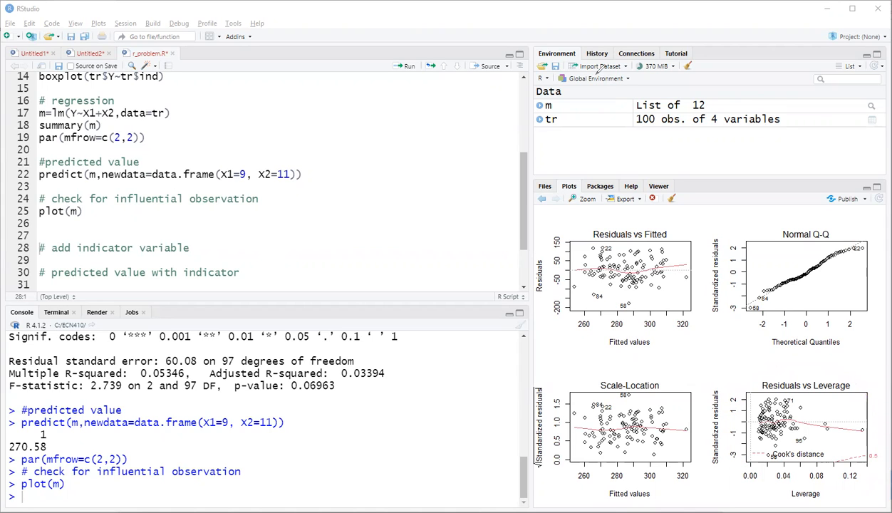
# - Add the line tr2=tr below plot(m) to copy the data frame, and run it
pyautogui.click(158, 224)
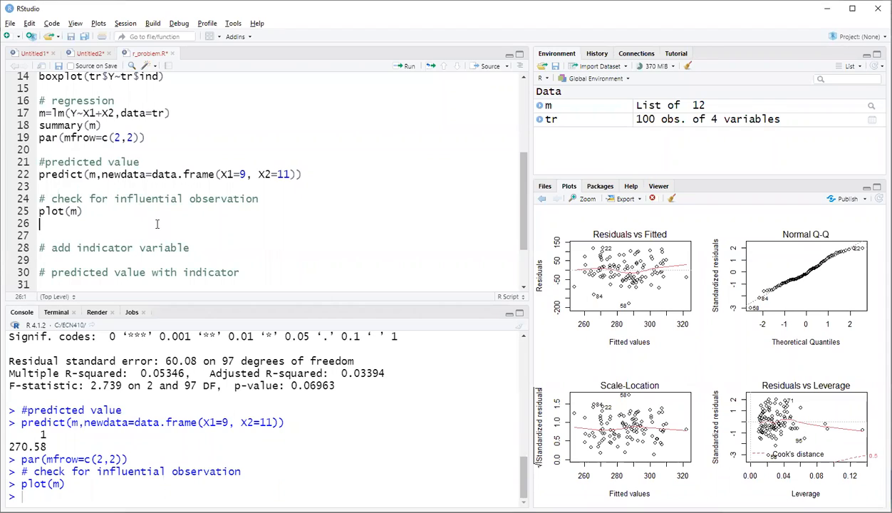
pyautogui.press('Return')
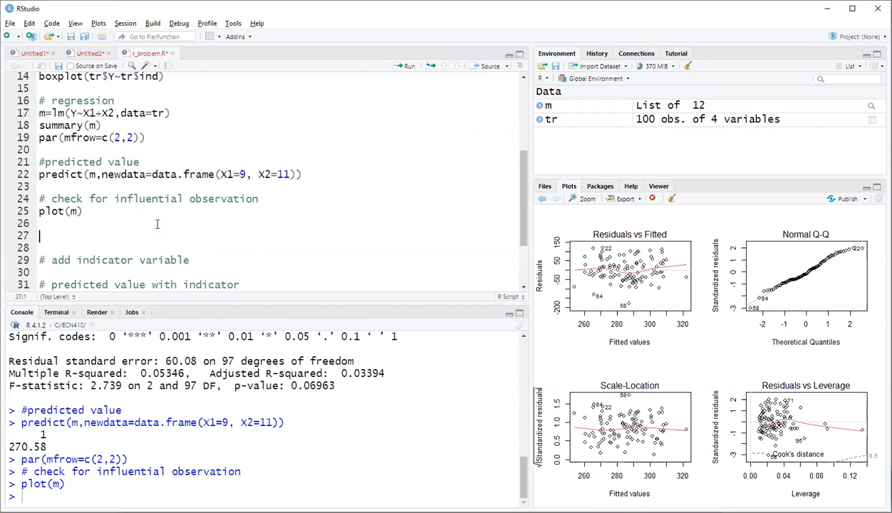
pyautogui.write('tr2=tr')
pyautogui.click(409, 69)
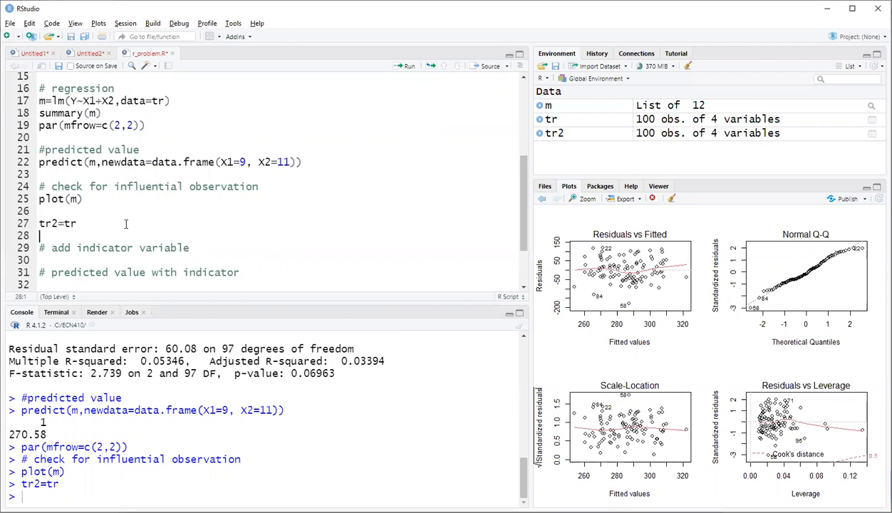
# - Start a line with tr2[50,2] below tr2=tr and check the column order in the earlier head(tr) output
pyautogui.press('Return')
pyautogui.press('Return')
pyautogui.press('Up')
pyautogui.press('Up')
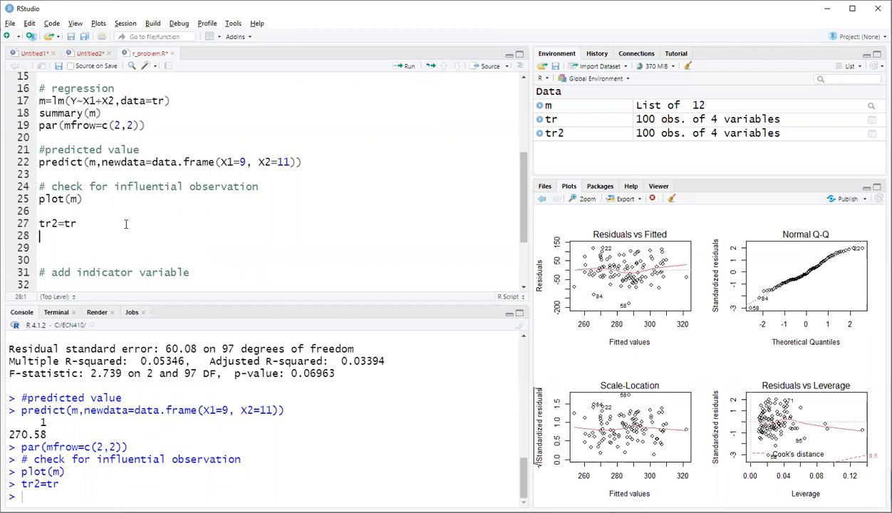
pyautogui.write('tr2[50,')
pyautogui.write('2')
pyautogui.moveTo(82, 236); pyautogui.dragTo(91, 236)
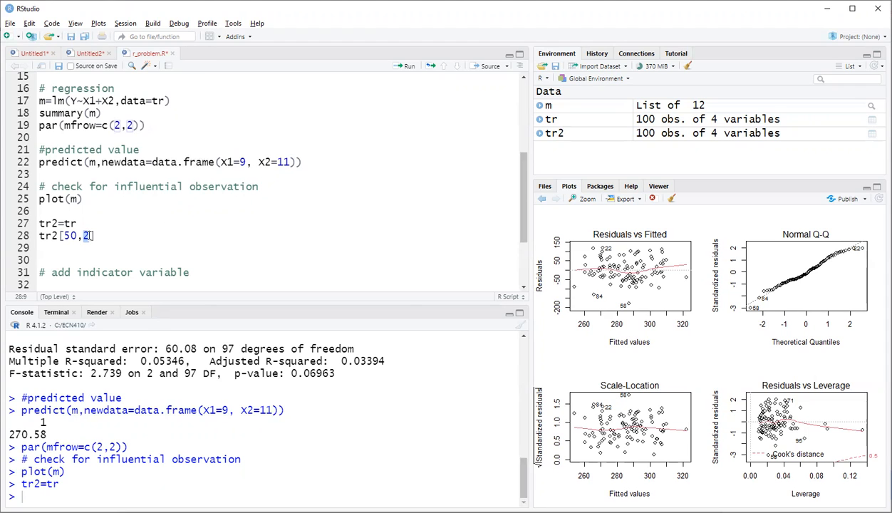
pyautogui.scroll(12, 356, 413)
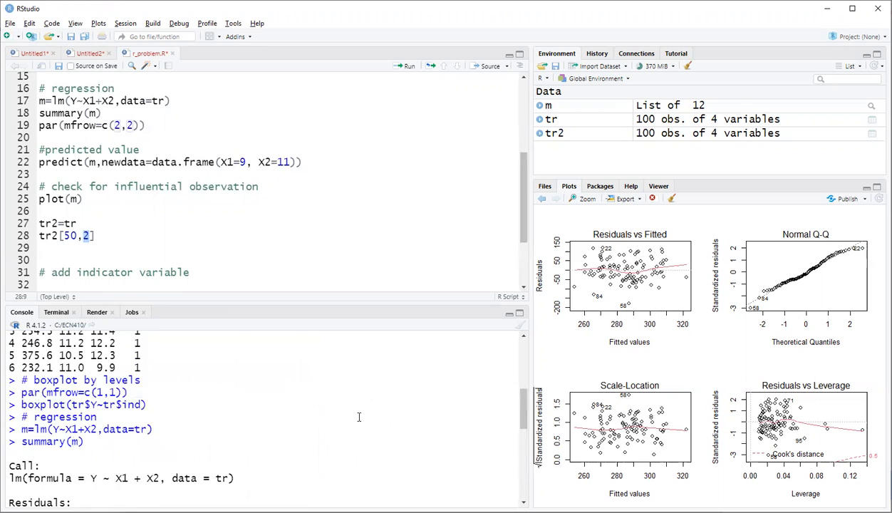
pyautogui.scroll(1, 350, 407)
pyautogui.doubleClick(50, 426)
pyautogui.doubleClick(77, 427)
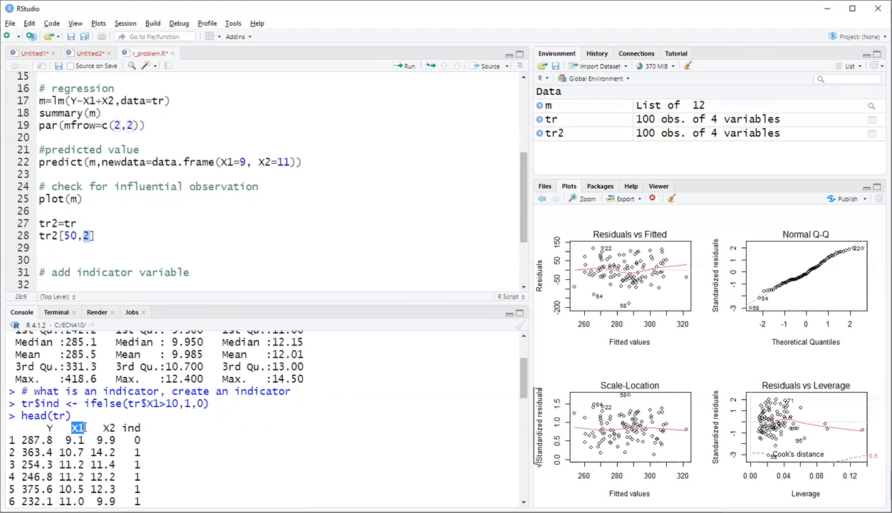
pyautogui.moveTo(102, 427); pyautogui.dragTo(79, 428)
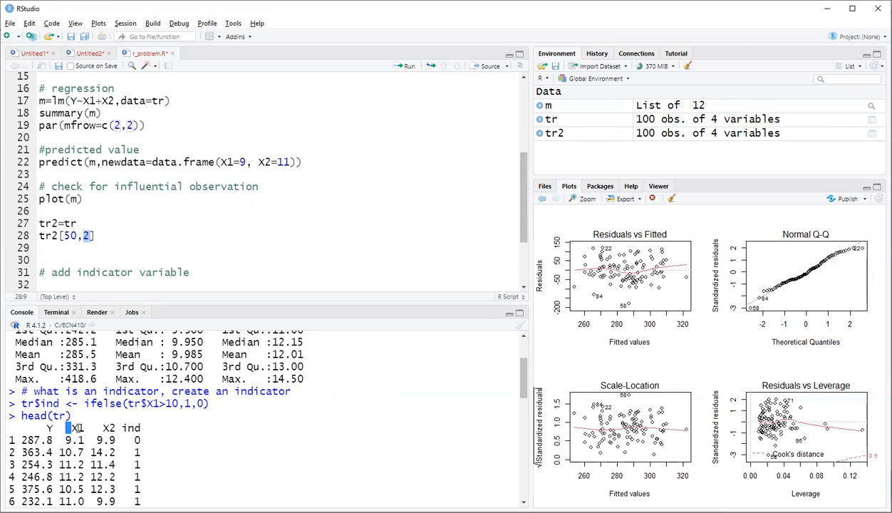
# - Check the minimum and maximum of X1 in the earlier summary, complete the line as tr2[50,2]=20 and run it
pyautogui.click(112, 235)
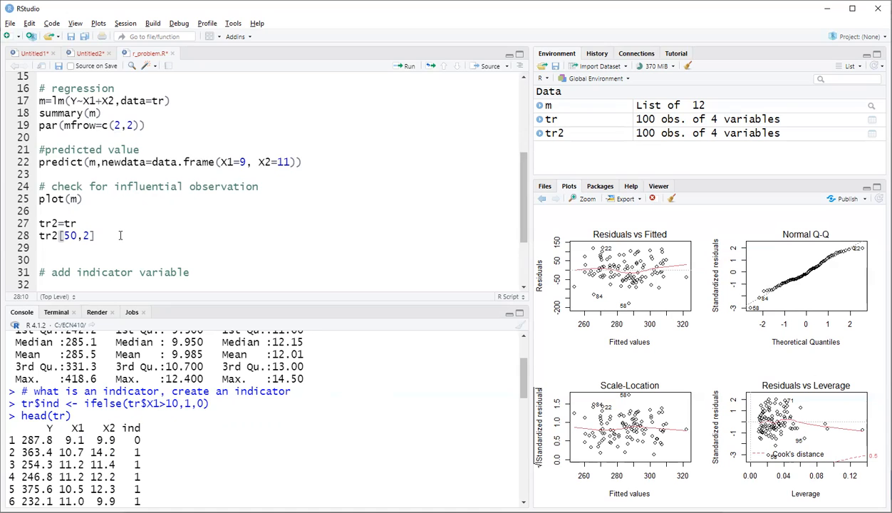
pyautogui.write('=')
pyautogui.scroll(2, 214, 418)
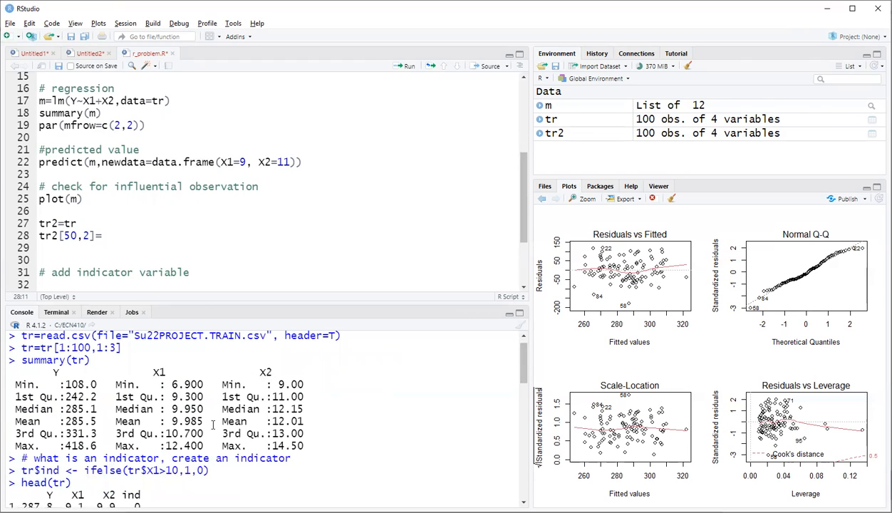
pyautogui.moveTo(173, 384); pyautogui.dragTo(195, 384)
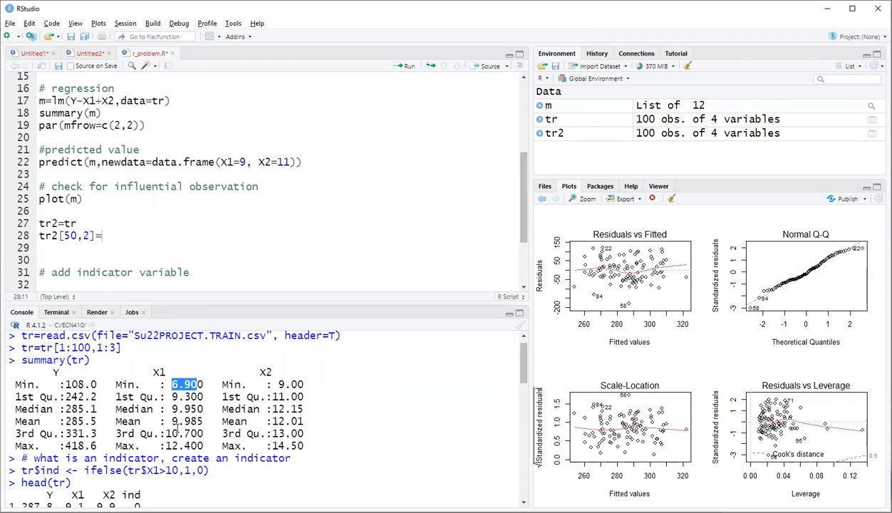
pyautogui.moveTo(165, 445); pyautogui.dragTo(203, 446)
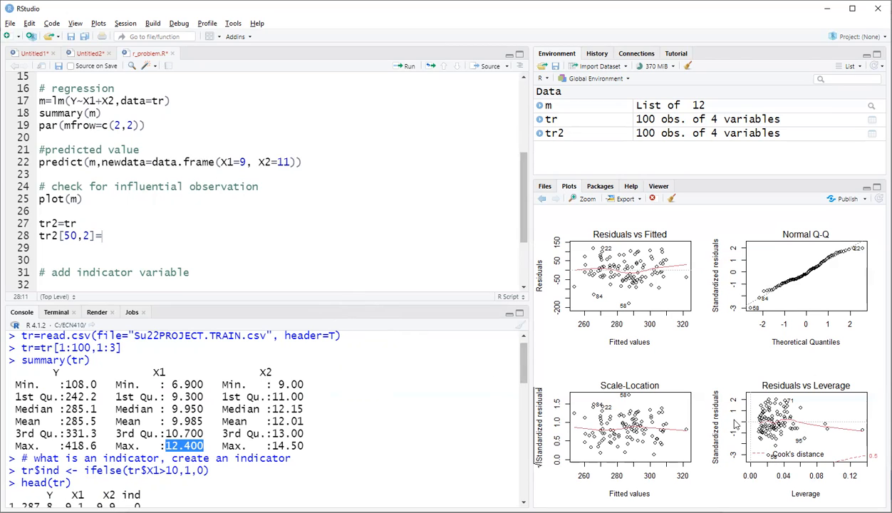
pyautogui.click(106, 235)
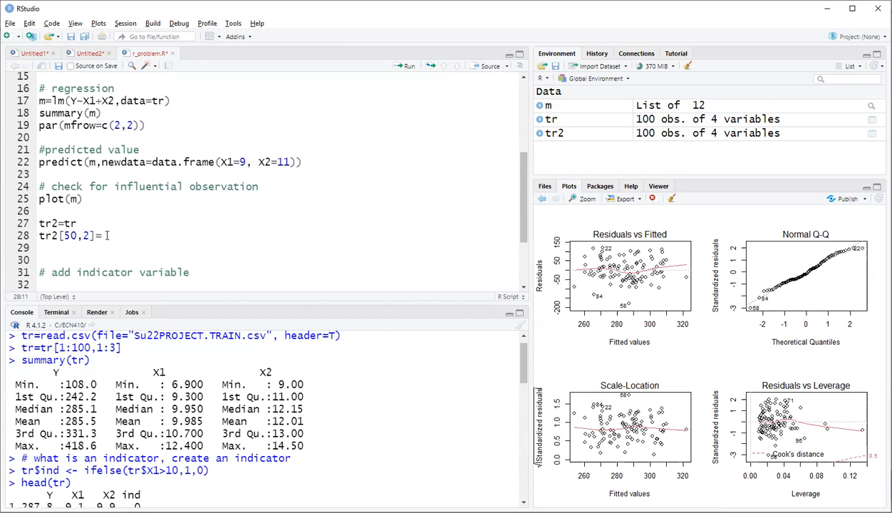
pyautogui.write('20')
pyautogui.click(408, 66)
# - Write m2=lm(Y~X1+X2,data=tr2) on the next line, reusing the regression call from model m, and run it
pyautogui.click(63, 224)
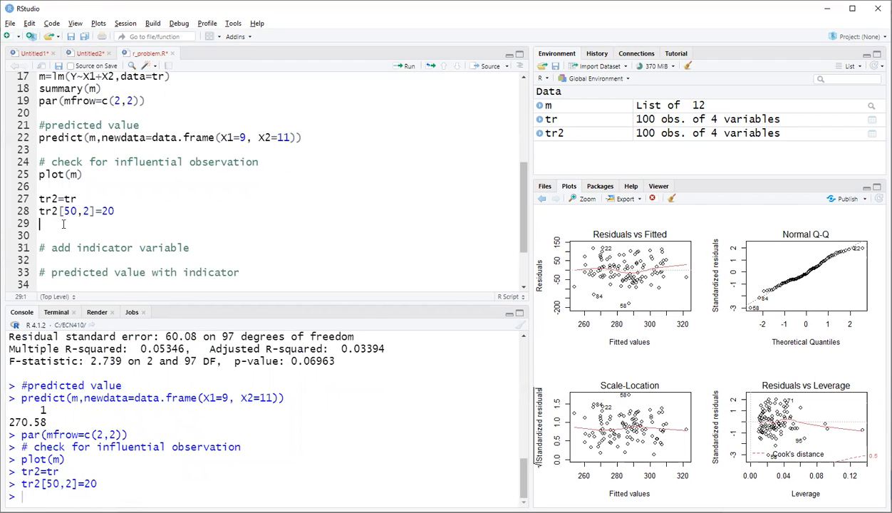
pyautogui.write('m2=')
pyautogui.moveTo(55, 76); pyautogui.dragTo(171, 79)
pyautogui.hotkey('ctrl', 'c')
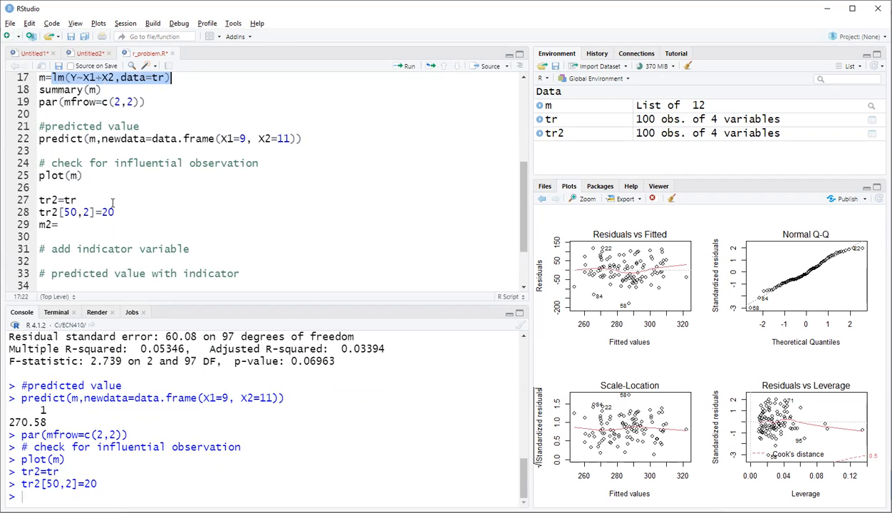
pyautogui.click(73, 224)
pyautogui.hotkey('ctrl', 'v')
pyautogui.press('Left')
pyautogui.write('2')
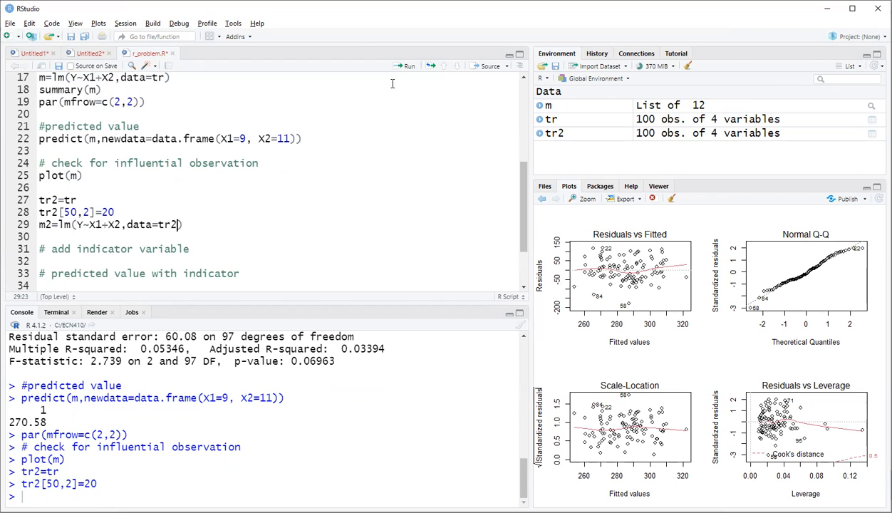
pyautogui.click(408, 66)
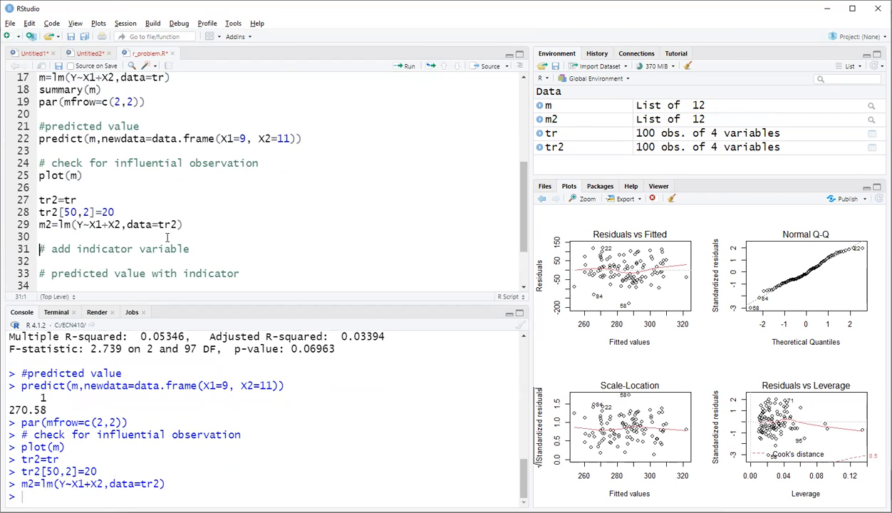
# - Add plot(m2) below the m2 regression and run it to draw that model's diagnostic plots
pyautogui.write('plot(m2')
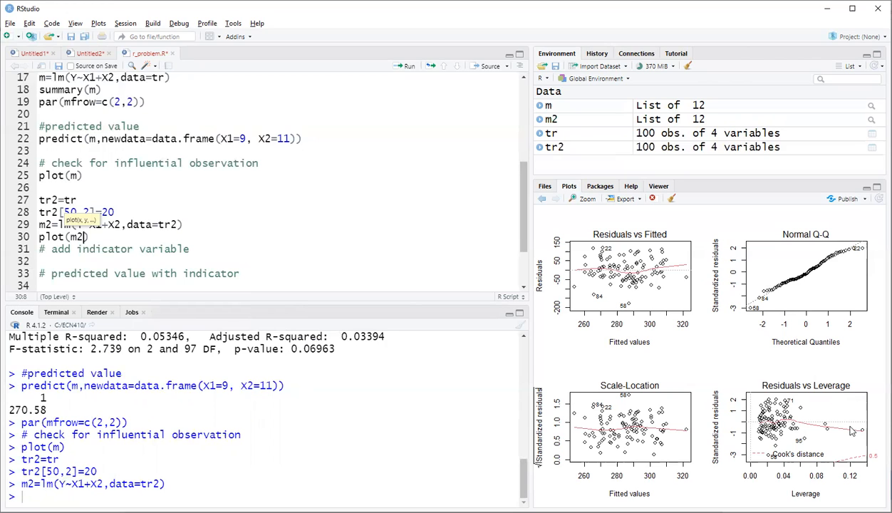
pyautogui.write(')')
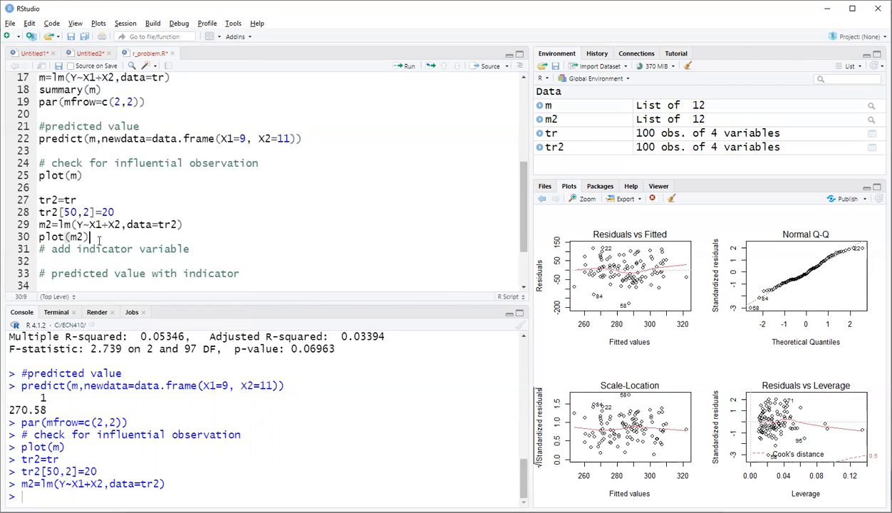
pyautogui.moveTo(64, 211); pyautogui.dragTo(77, 212)
pyautogui.click(76, 235)
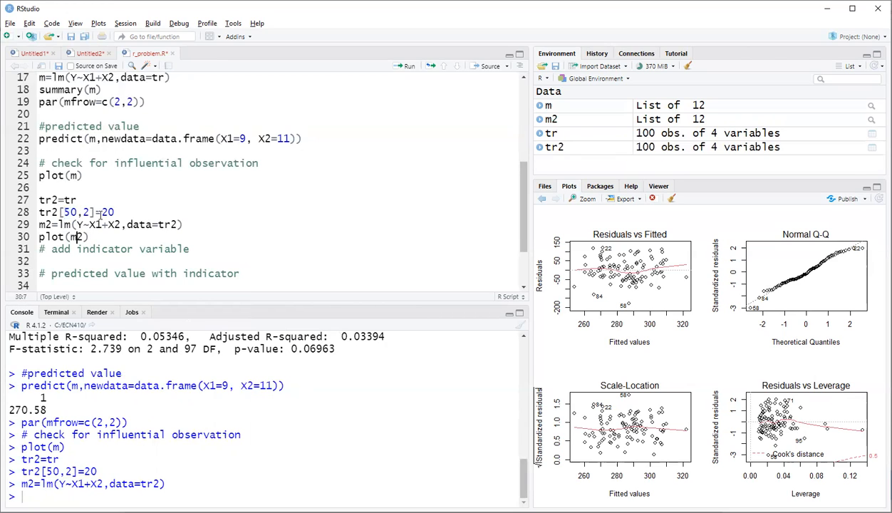
pyautogui.click(408, 67)
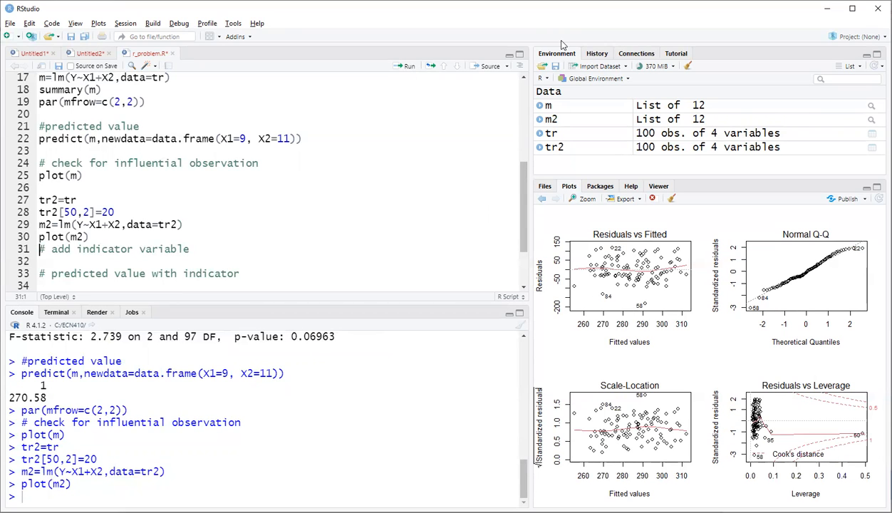
pyautogui.moveTo(870, 390)
pyautogui.mouseDown()
pyautogui.moveTo(764, 382)
pyautogui.moveTo(740, 484)
pyautogui.moveTo(849, 432)
pyautogui.moveTo(866, 384)
pyautogui.moveTo(871, 409)
pyautogui.moveTo(853, 434)
pyautogui.moveTo(861, 441)
pyautogui.moveTo(867, 434)
pyautogui.moveTo(855, 430)
pyautogui.mouseUp()
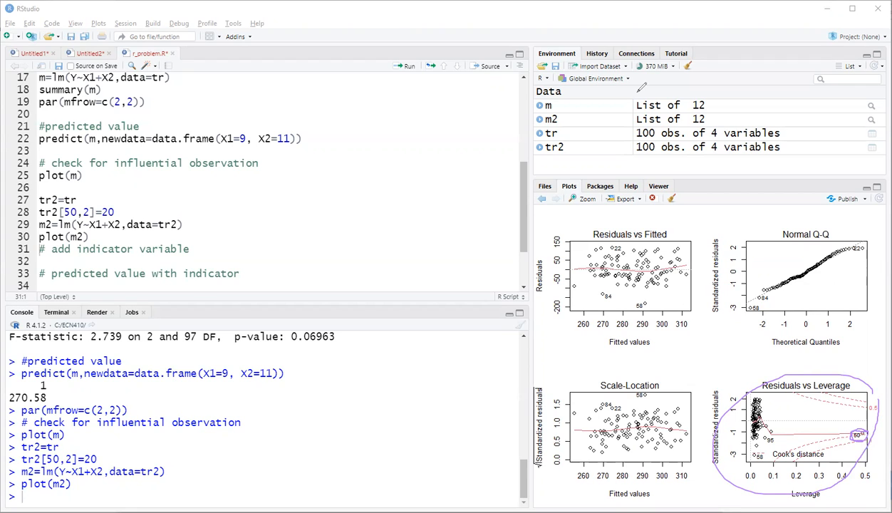
pyautogui.click(638, 92)
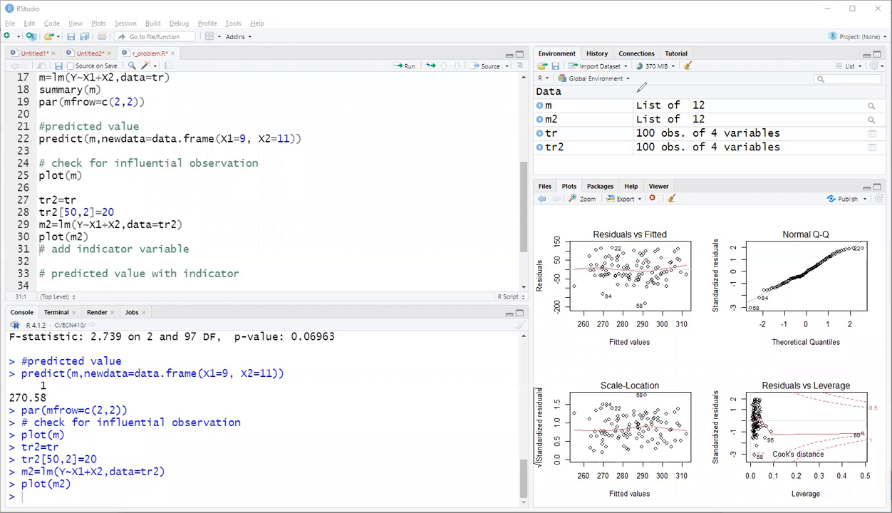
# - Change the value assigned to tr2[50,2] to 40, and rerun the assignment, the m2 regression and plot(m2)
pyautogui.click(104, 212)
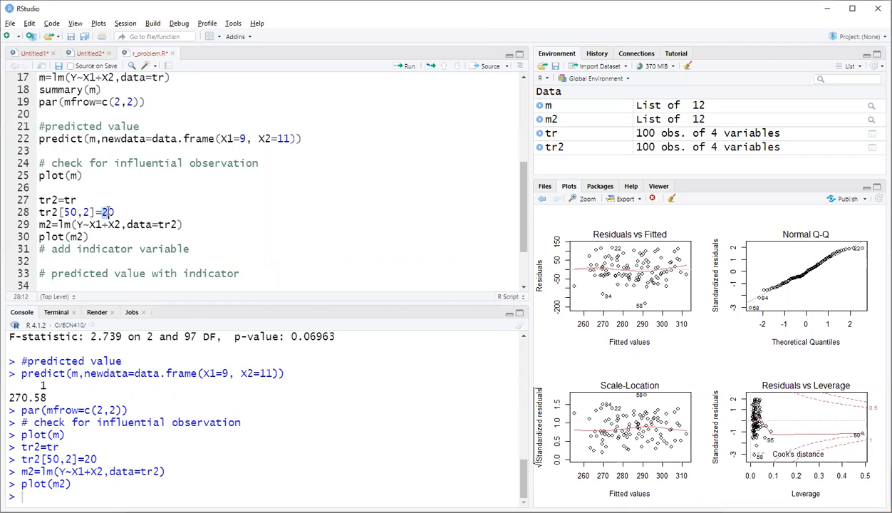
pyautogui.press('BackSpace')
pyautogui.write('4')
pyautogui.click(408, 66)
pyautogui.click(408, 66)
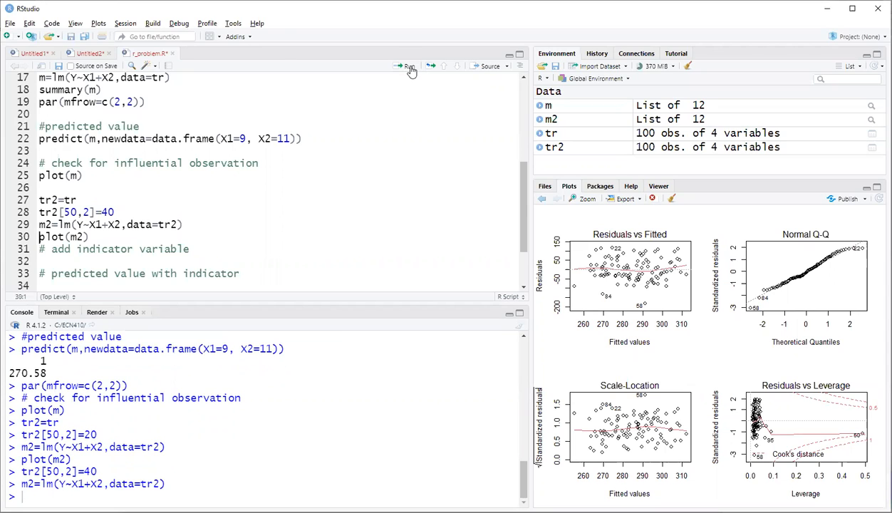
pyautogui.click(407, 65)
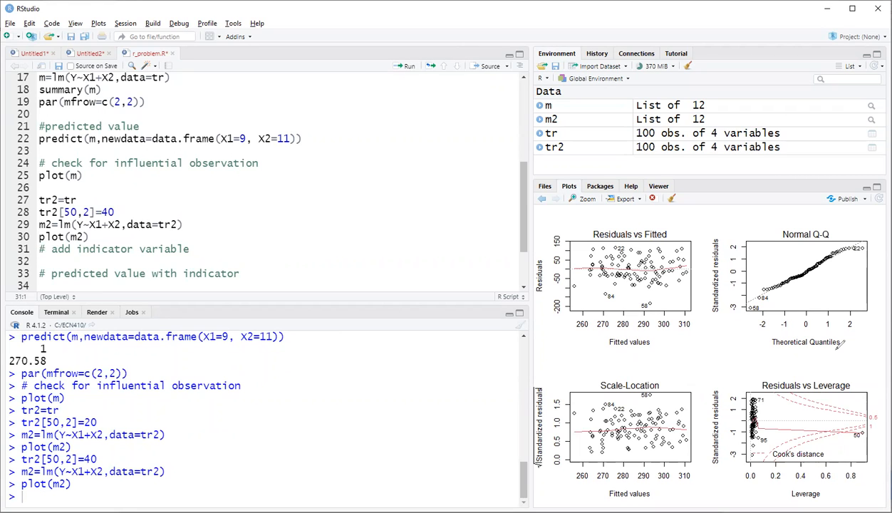
pyautogui.moveTo(873, 433)
pyautogui.mouseDown()
pyautogui.moveTo(850, 433)
pyautogui.moveTo(858, 443)
pyautogui.moveTo(870, 433)
pyautogui.mouseUp()
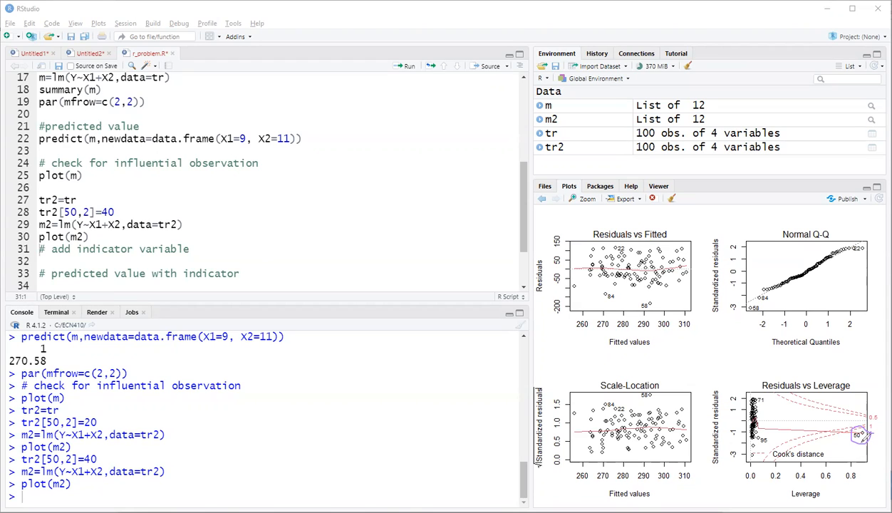
pyautogui.click(611, 78)
# - Write m3 = lm(Y~X1+X2+ind,data=tr) below the add indicator variable comment and run it
pyautogui.click(88, 262)
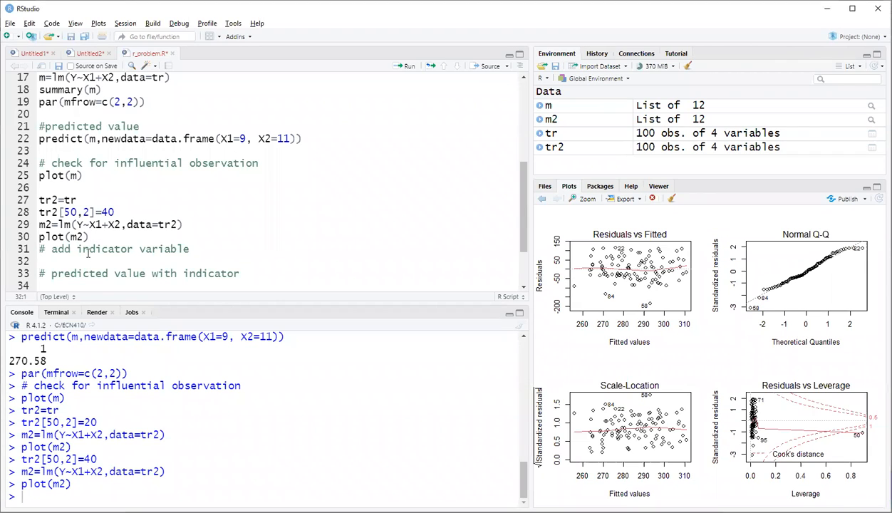
pyautogui.write('m3 = lm(Y~')
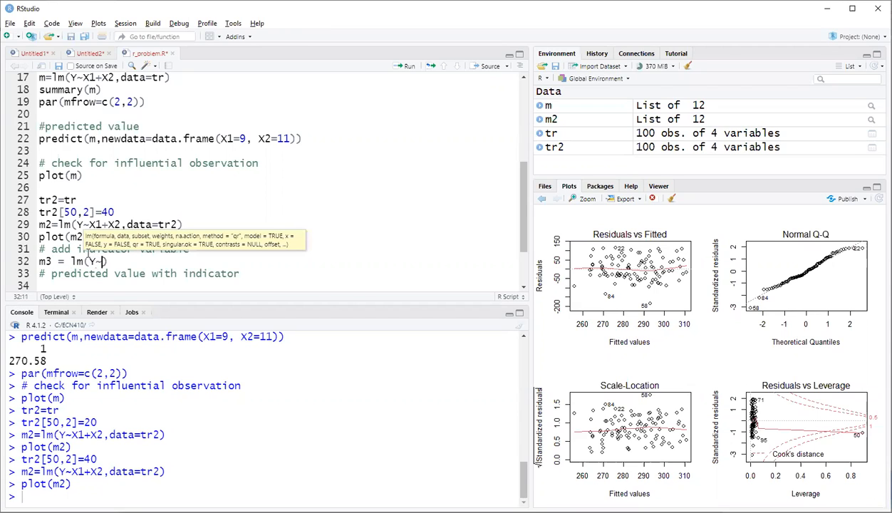
pyautogui.write('X1+X2+ind')
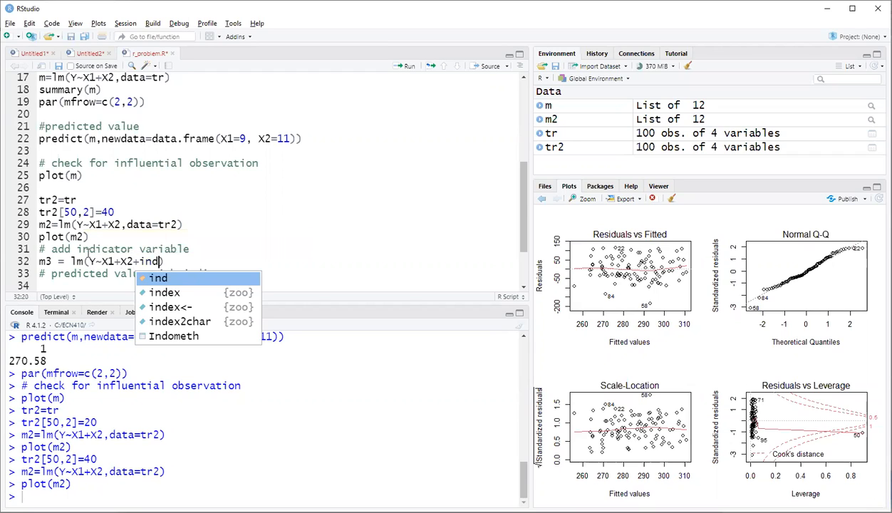
pyautogui.write(',data=')
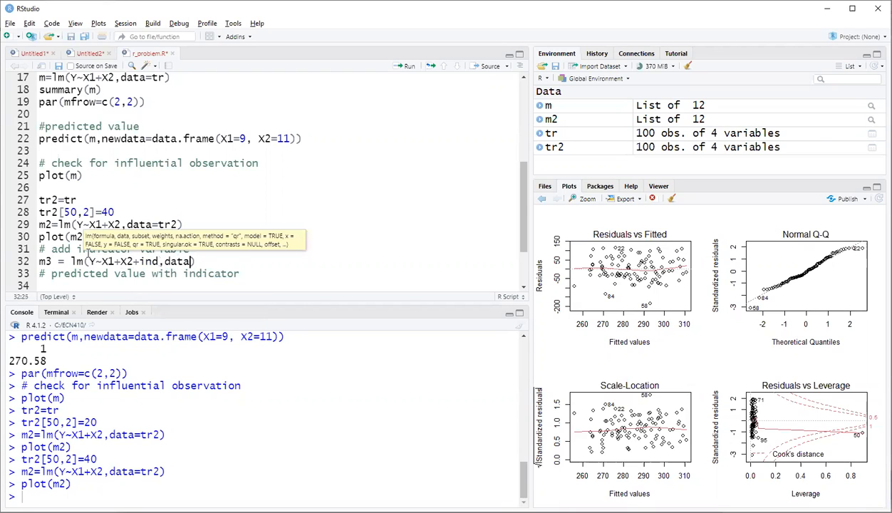
pyautogui.write('tr')
pyautogui.click(407, 63)
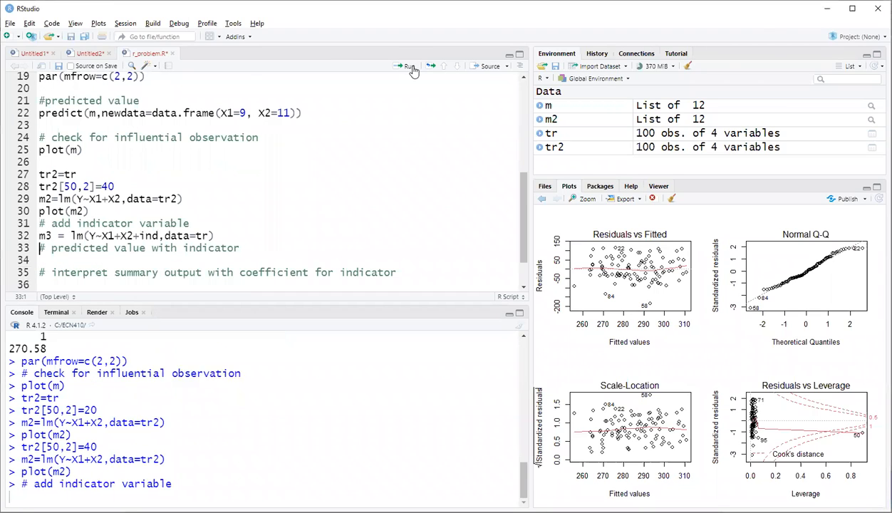
pyautogui.click(234, 235)
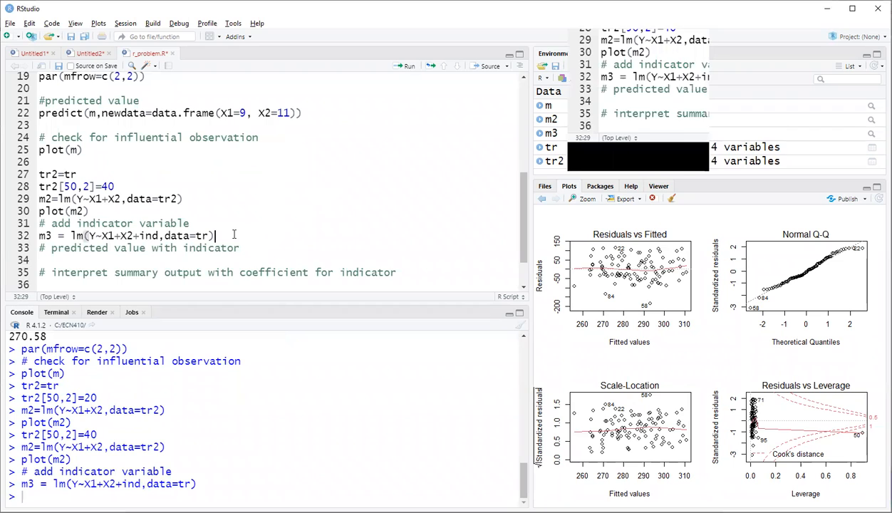
# - Copy the predict(m,newdata=data.frame(X1=9, X2=11)) call onto the line below the predicted value with indicator comment
pyautogui.press('Return')
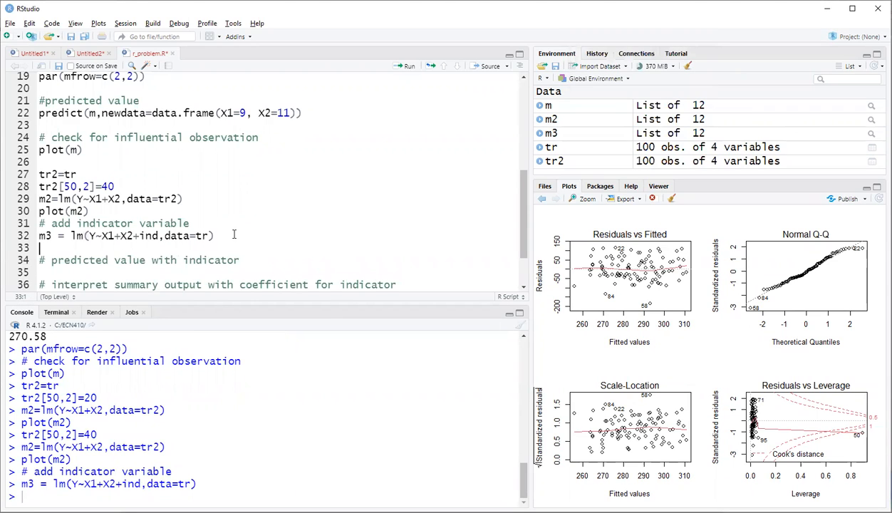
pyautogui.press('Down')
pyautogui.press('Down')
pyautogui.press('Down')
pyautogui.press('Down')
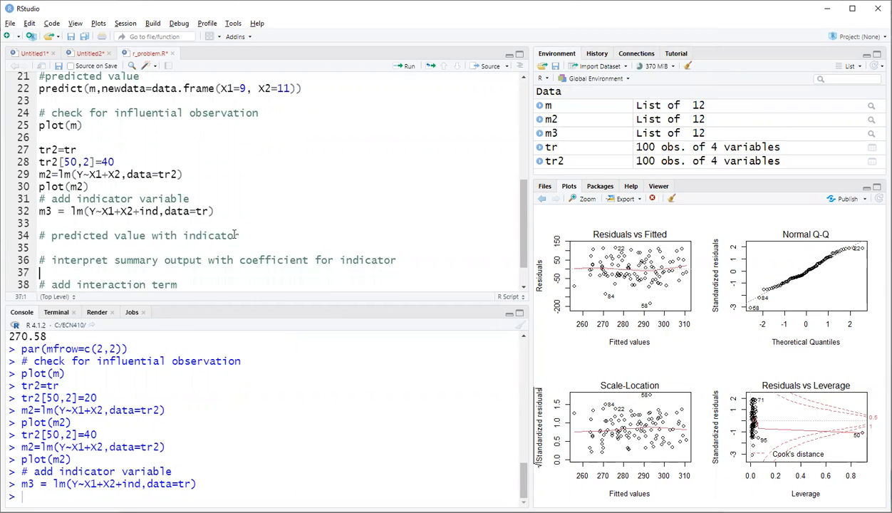
pyautogui.press('Up')
pyautogui.press('Up')
pyautogui.moveTo(311, 90); pyautogui.dragTo(39, 92)
pyautogui.hotkey('ctrl', 'c')
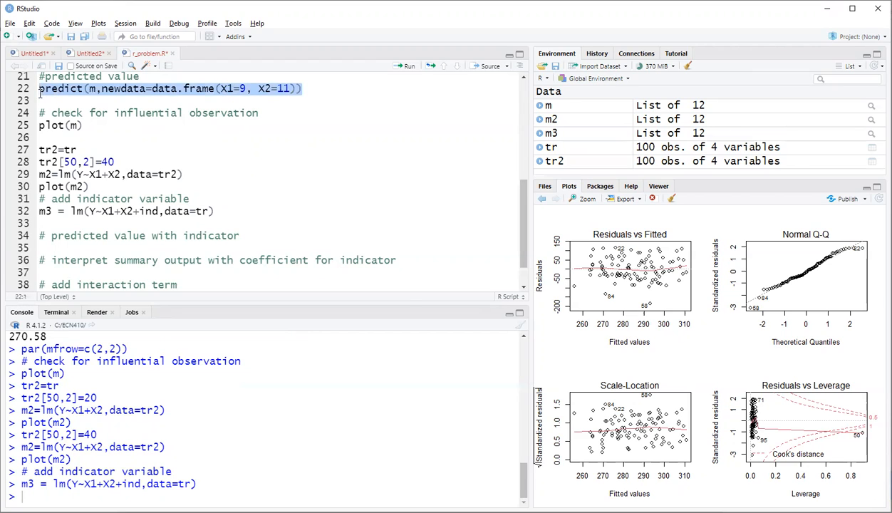
pyautogui.click(63, 236)
pyautogui.click(63, 247)
pyautogui.hotkey('ctrl', 'v')
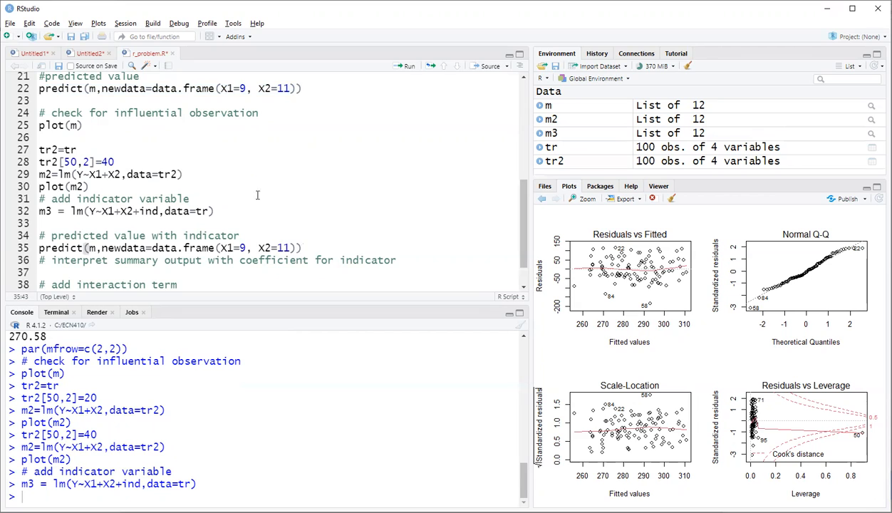
# - Add an ind= argument after X2=11 in the copied predict call's data frame
pyautogui.moveTo(221, 248); pyautogui.dragTo(294, 246)
pyautogui.click(293, 247)
pyautogui.write(', ind=')
# - Check the tr$ind ifelse definition against X1=9 and set ind to 0 in the copied predict call
pyautogui.scroll(4, 333, 211)
pyautogui.scroll(2, 333, 209)
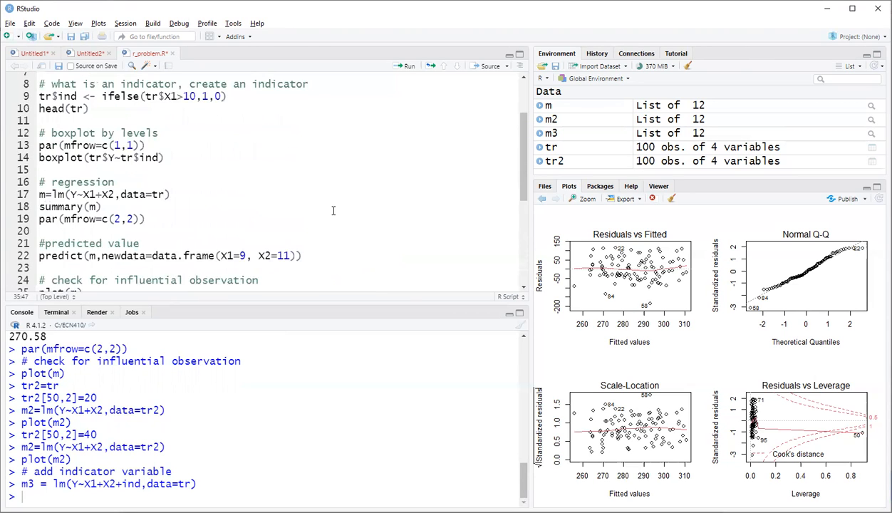
pyautogui.moveTo(144, 132); pyautogui.dragTo(197, 132)
pyautogui.click(197, 133)
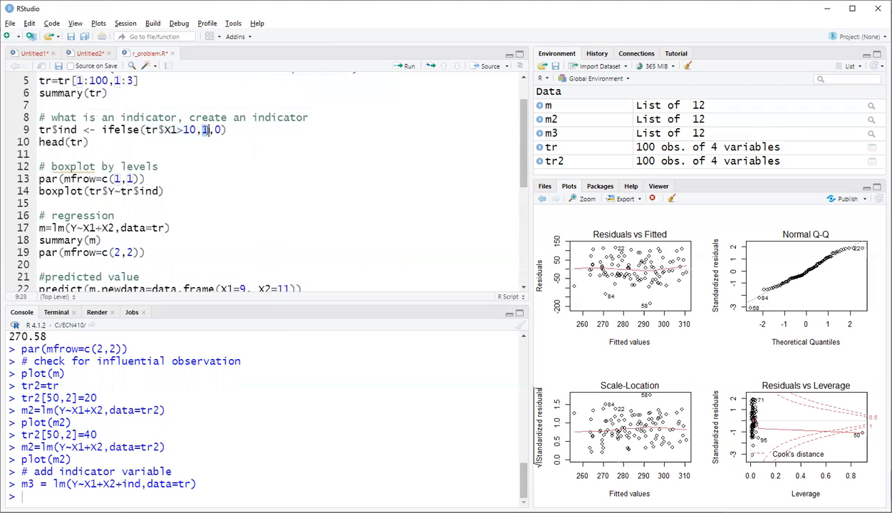
pyautogui.click(165, 130)
pyautogui.moveTo(165, 129); pyautogui.dragTo(197, 131)
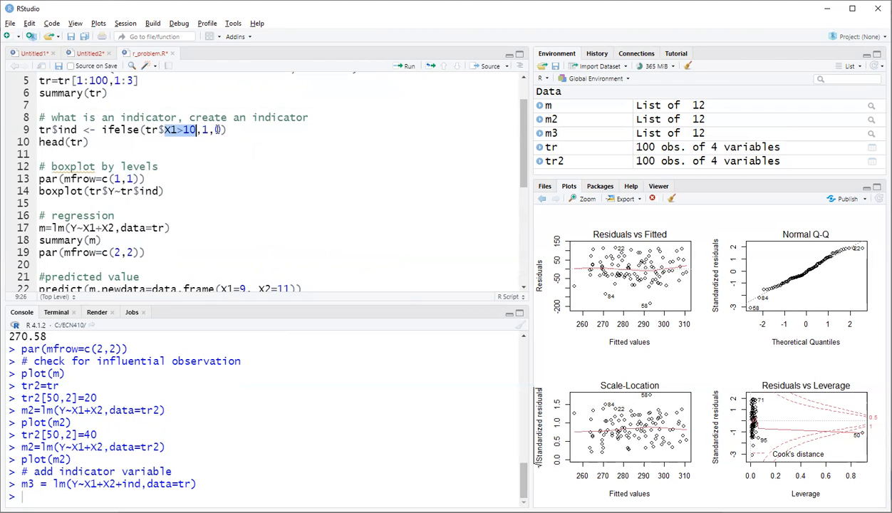
pyautogui.click(221, 129)
pyautogui.scroll(-5, 265, 207)
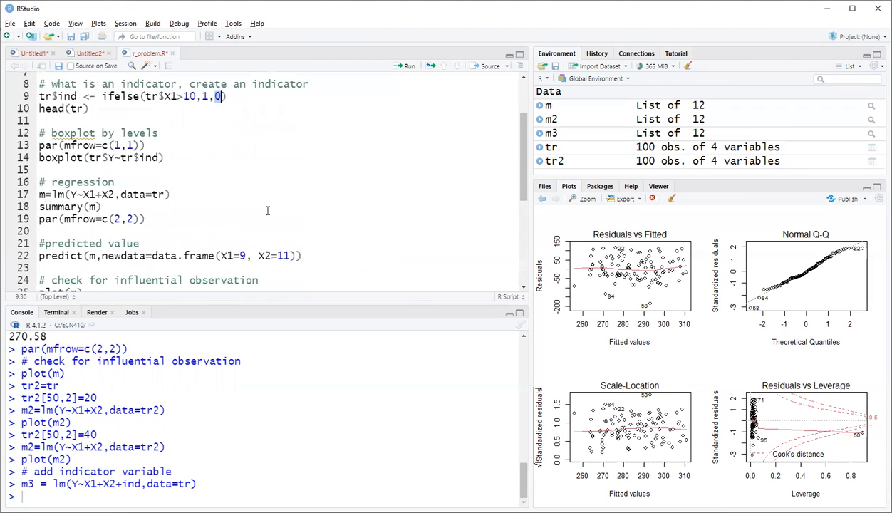
pyautogui.moveTo(221, 248); pyautogui.dragTo(247, 248)
pyautogui.click(328, 248)
pyautogui.write('0')
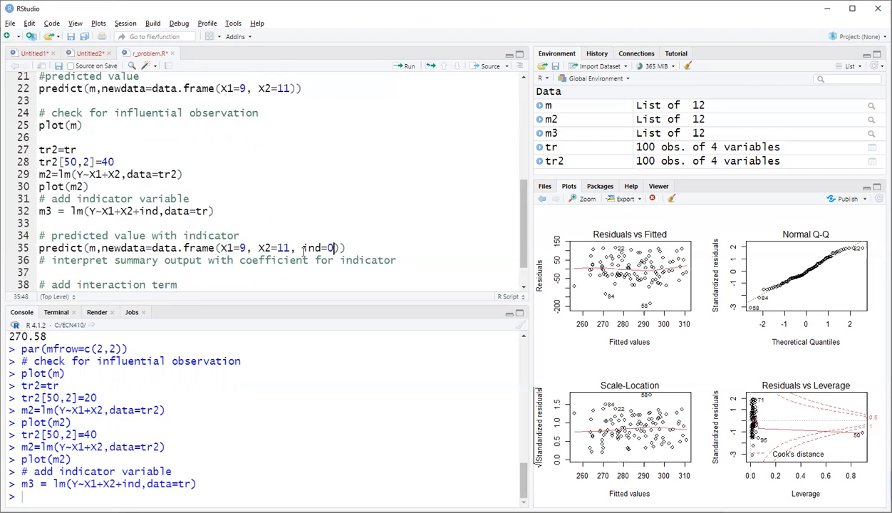
# - Review the earlier prediction from model m in the console and run the predict call with ind=0
pyautogui.scroll(2, 257, 361)
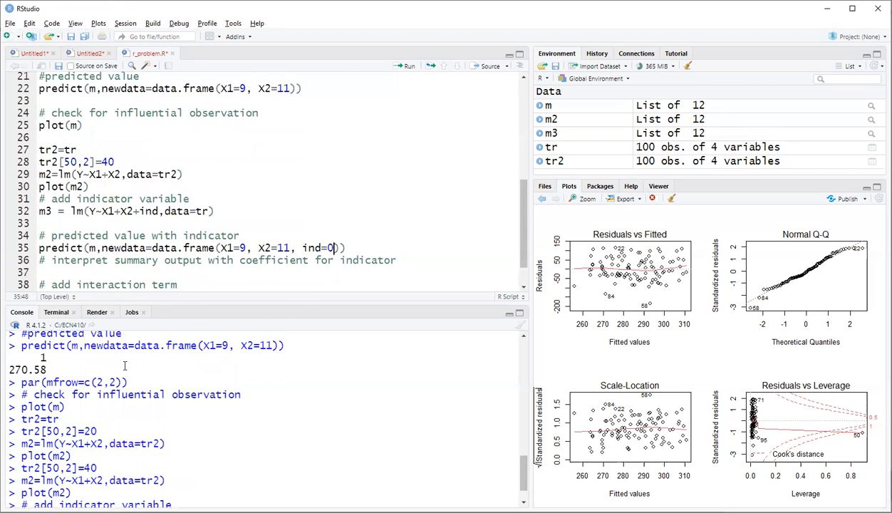
pyautogui.moveTo(17, 381); pyautogui.dragTo(51, 404)
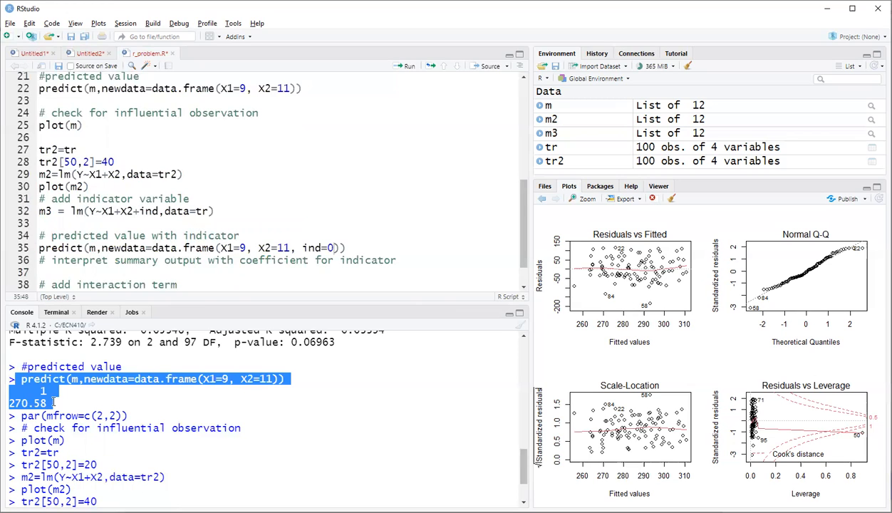
pyautogui.moveTo(52, 403); pyautogui.dragTo(10, 403)
pyautogui.click(49, 403)
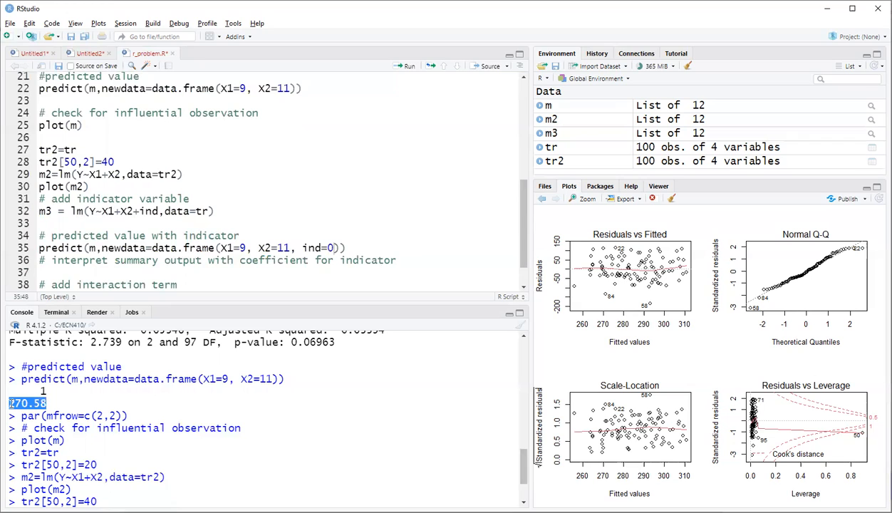
pyautogui.click(192, 247)
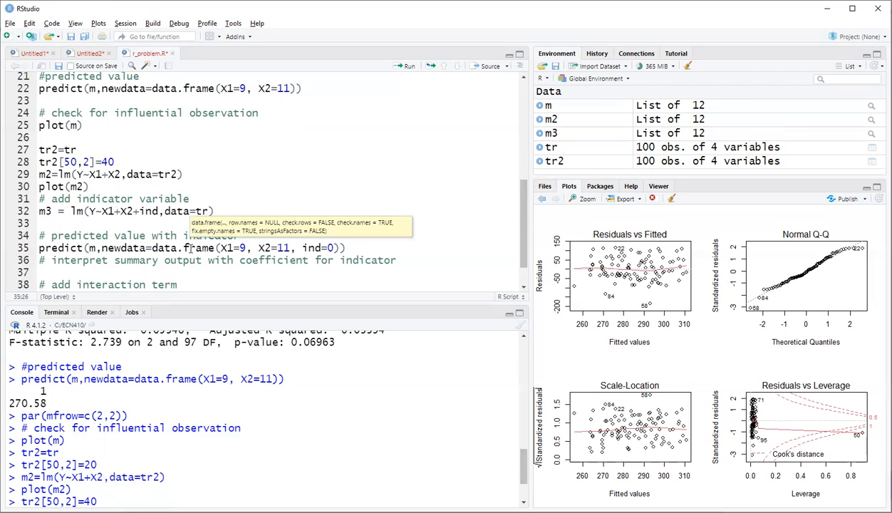
pyautogui.click(191, 248)
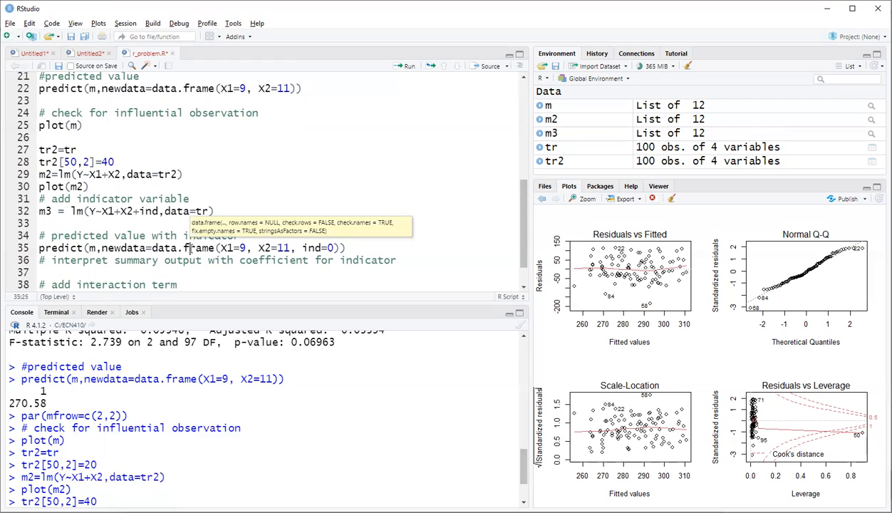
pyautogui.click(409, 68)
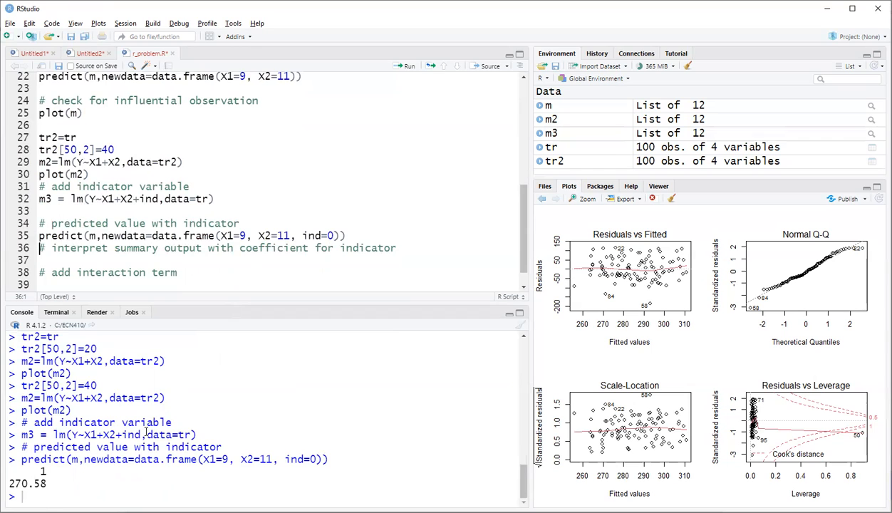
# - Change the model in the predict call with ind=0 to m3
pyautogui.scroll(3, 146, 428)
pyautogui.scroll(-1, 146, 430)
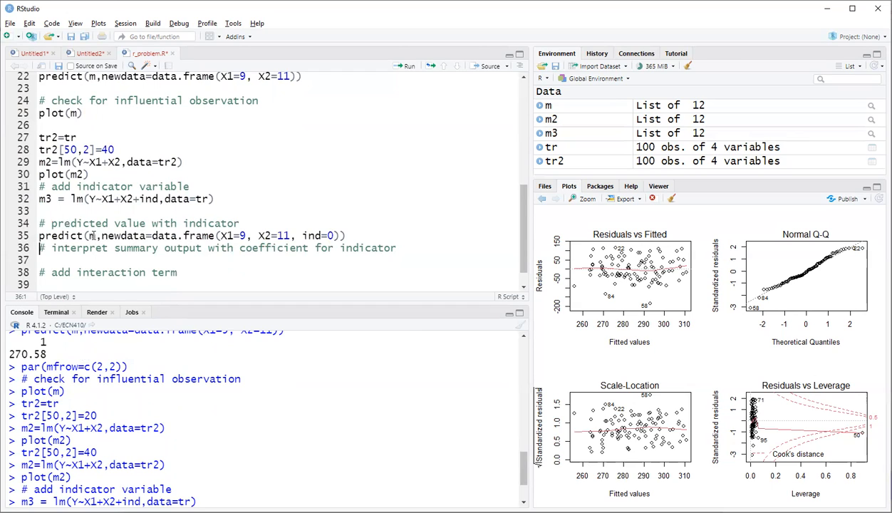
pyautogui.moveTo(84, 236); pyautogui.dragTo(101, 236)
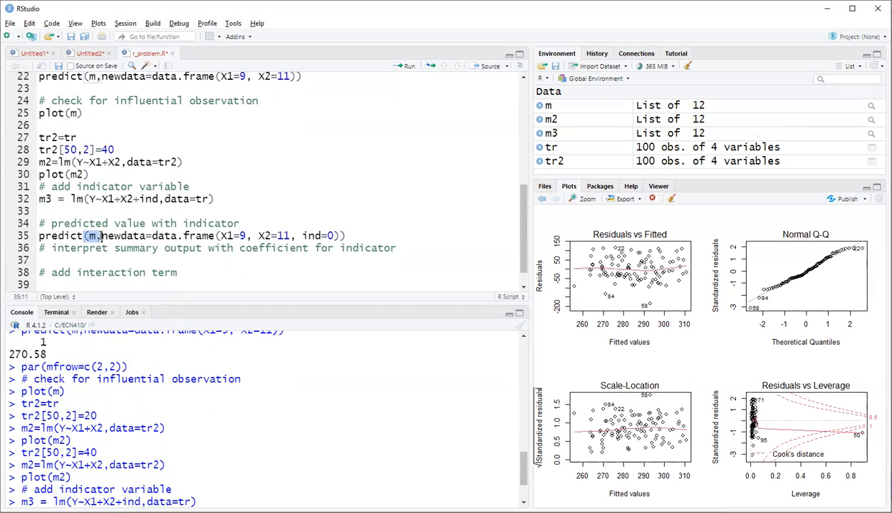
pyautogui.click(98, 235)
pyautogui.write('3')
pyautogui.click(132, 236)
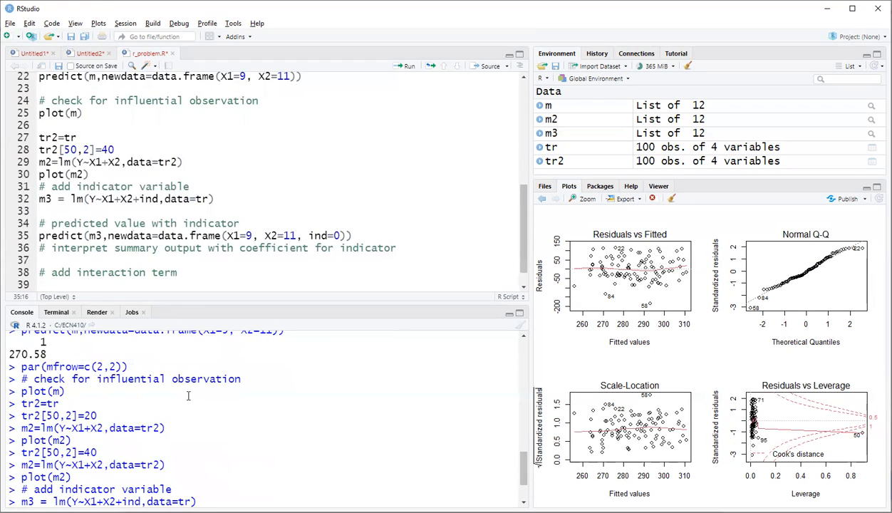
# - Compare the console predictions from model m made without and with ind=0
pyautogui.hotkey('ctrl', 'Return')
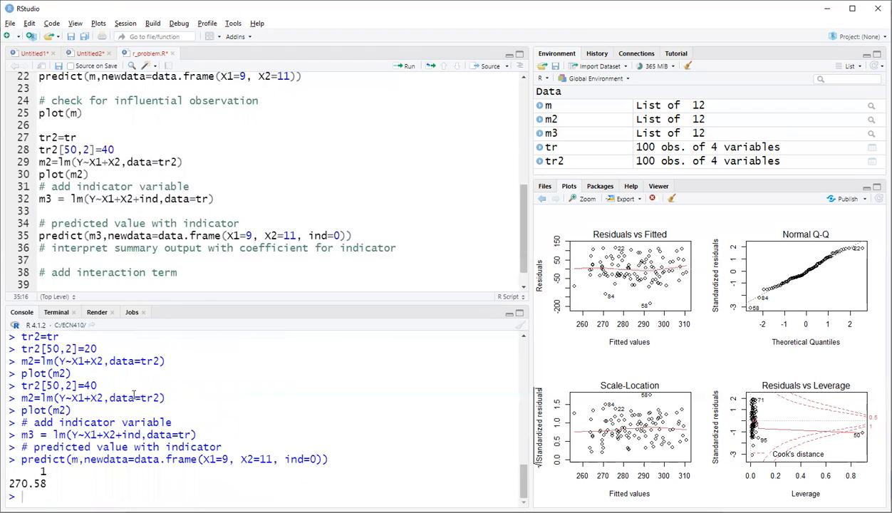
pyautogui.scroll(3, 133, 396)
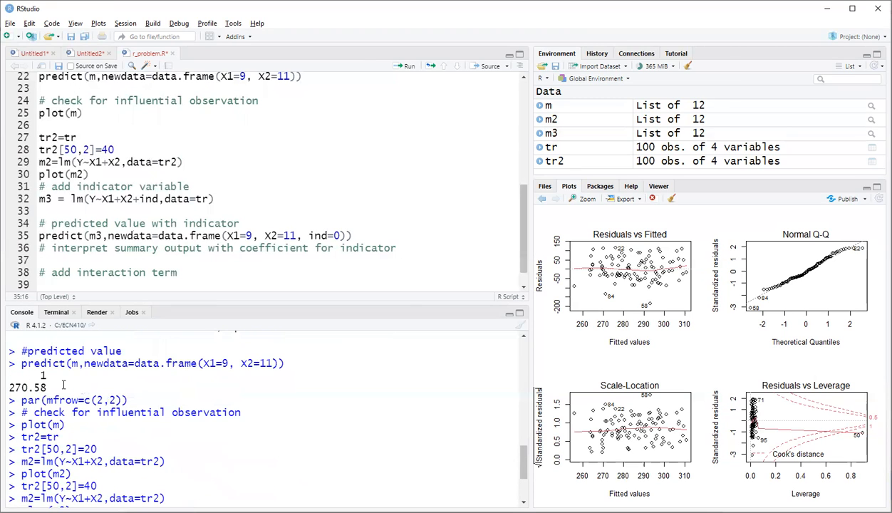
pyautogui.moveTo(52, 387); pyautogui.dragTo(10, 385)
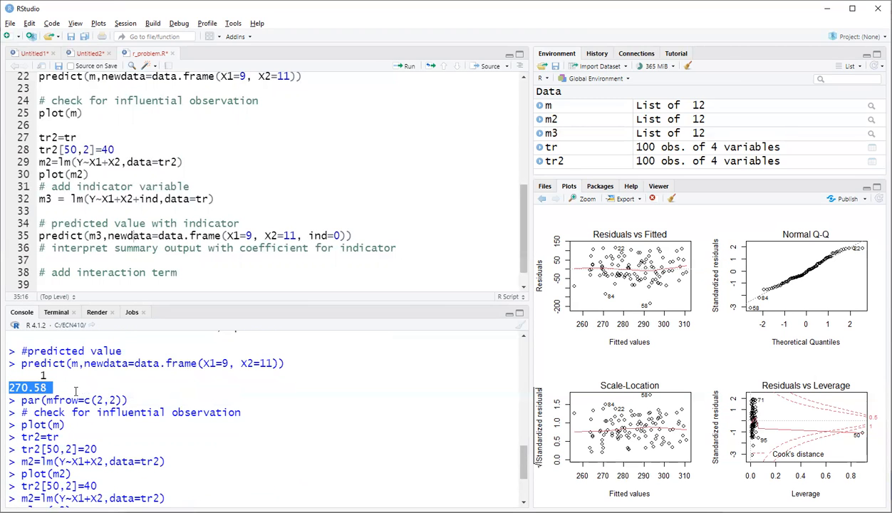
pyautogui.scroll(-3, 75, 391)
pyautogui.moveTo(53, 483); pyautogui.dragTo(8, 484)
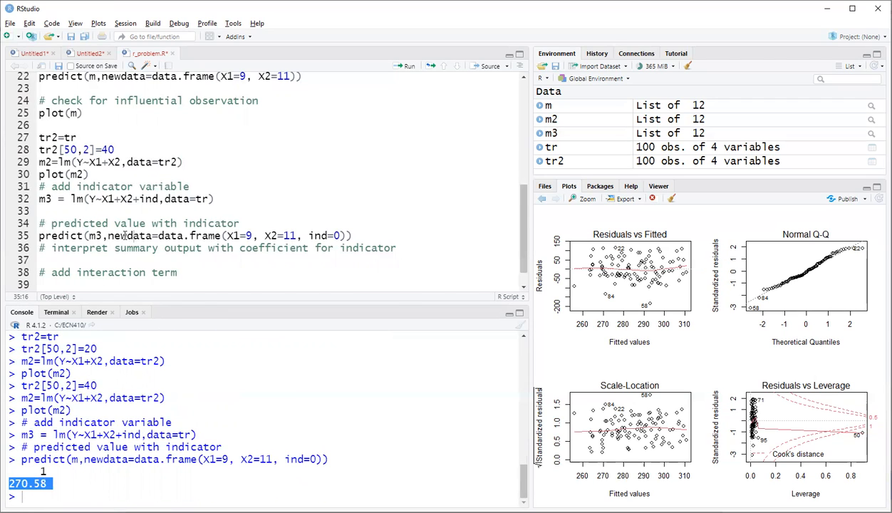
# - Run predict(m3,newdata=data.frame(X1=9, X2=11, ind=0)) and examine its predicted value
pyautogui.moveTo(87, 235); pyautogui.dragTo(102, 236)
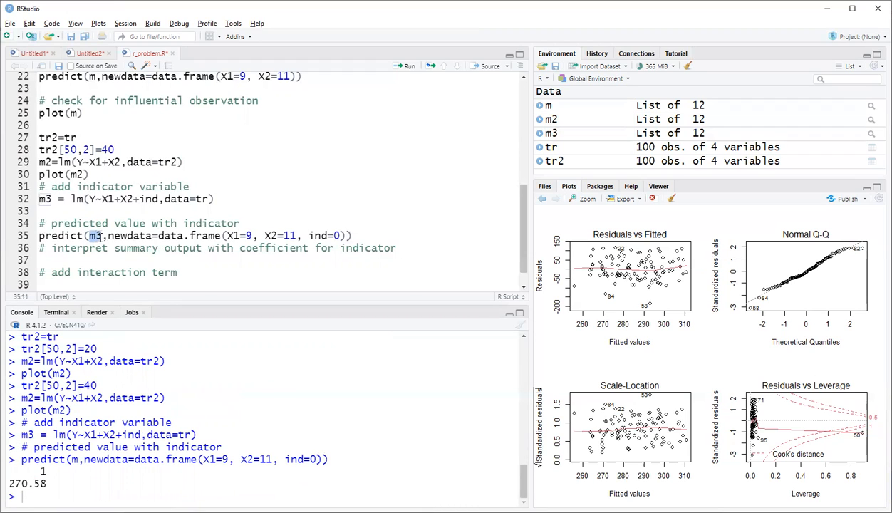
pyautogui.click(119, 235)
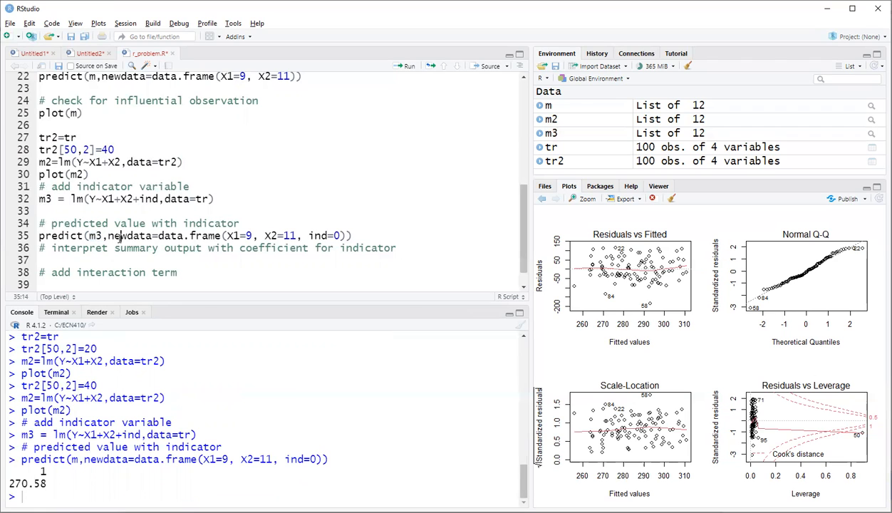
pyautogui.click(411, 69)
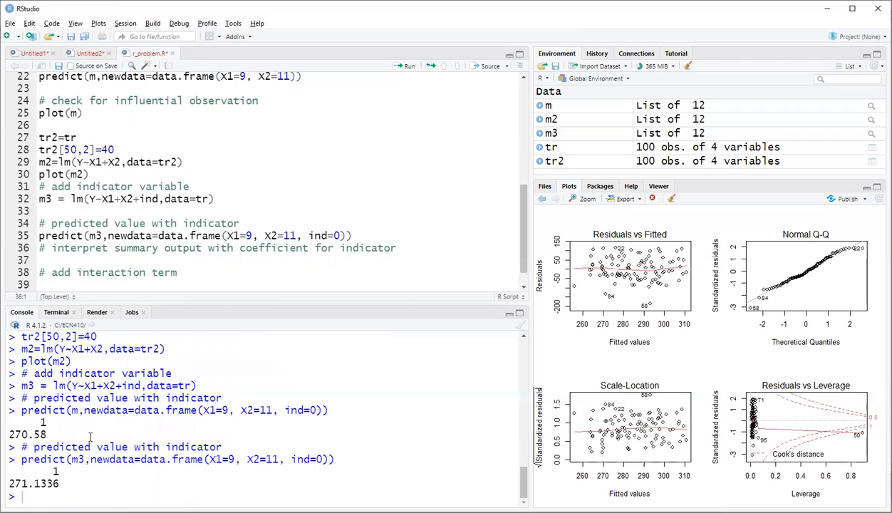
pyautogui.moveTo(9, 484); pyautogui.dragTo(61, 484)
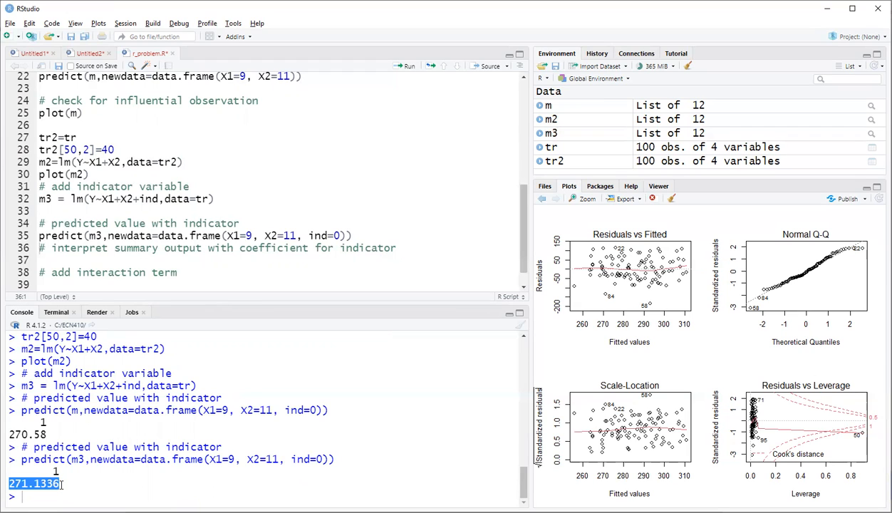
# - Write summary(m3) below the interpret summary output comment, run it, and enlarge the console to show the coefficients
pyautogui.click(175, 258)
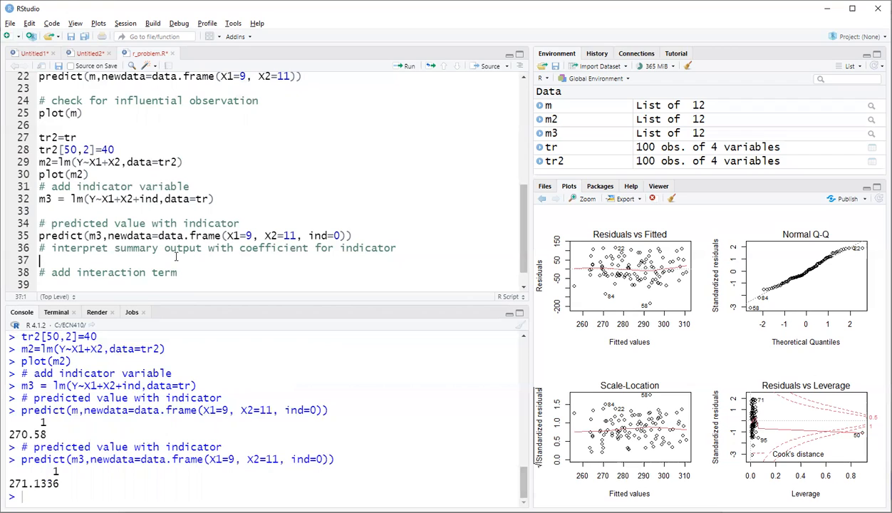
pyautogui.write('summary(')
pyautogui.write('m3')
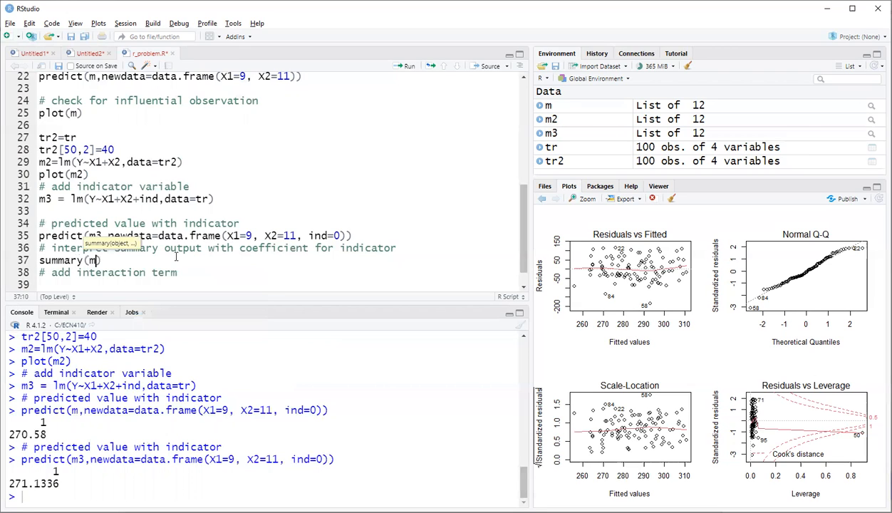
pyautogui.click(405, 66)
pyautogui.moveTo(306, 305); pyautogui.dragTo(310, 273)
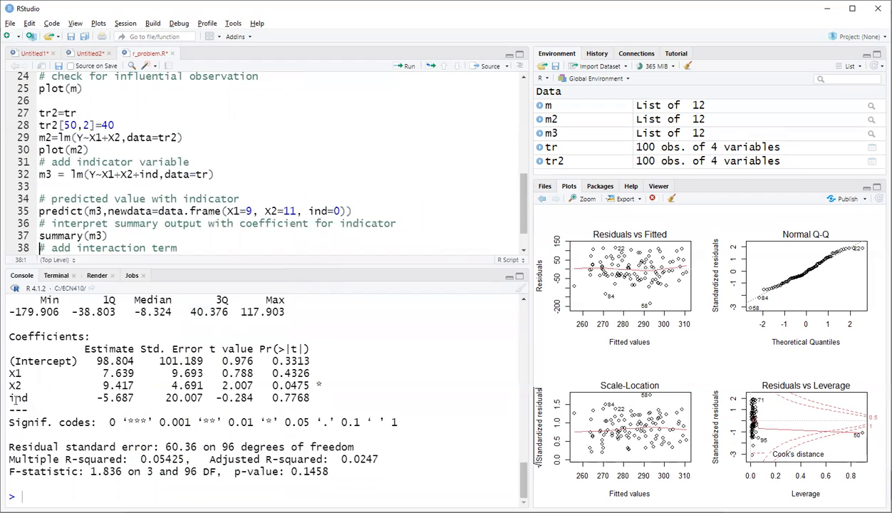
# - Examine the ind coefficient row and the intercept estimate in the m3 summary output
pyautogui.moveTo(10, 398); pyautogui.dragTo(311, 394)
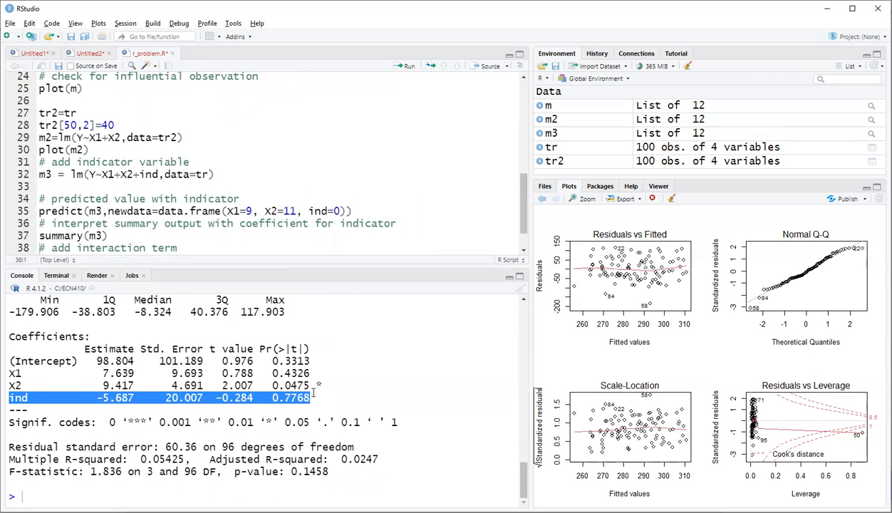
pyautogui.click(102, 397)
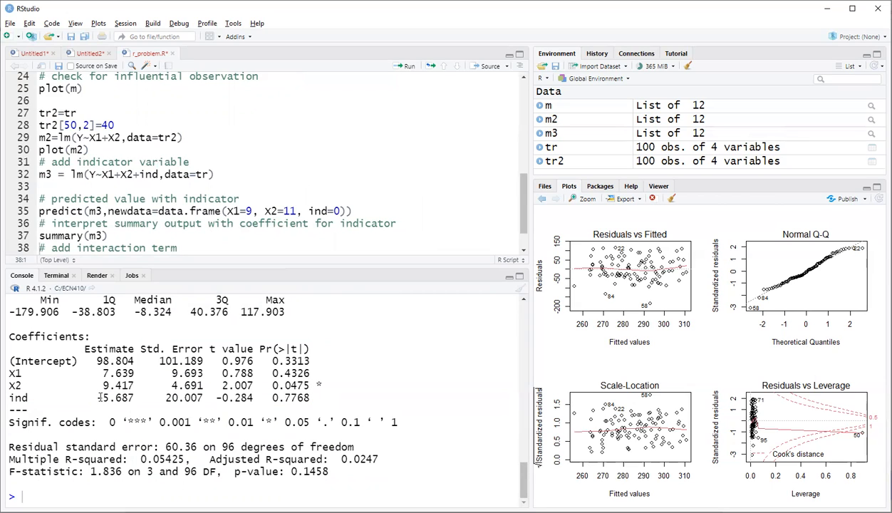
pyautogui.moveTo(97, 398); pyautogui.dragTo(136, 399)
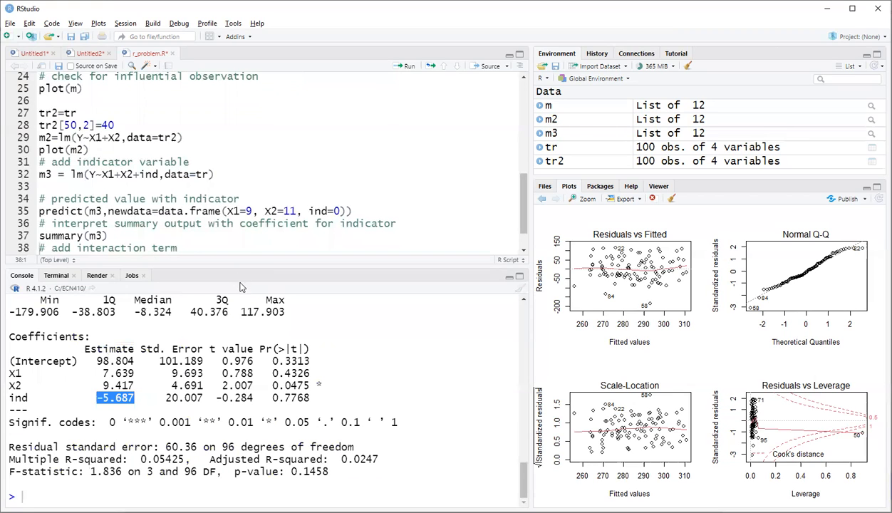
pyautogui.moveTo(234, 266); pyautogui.dragTo(243, 295)
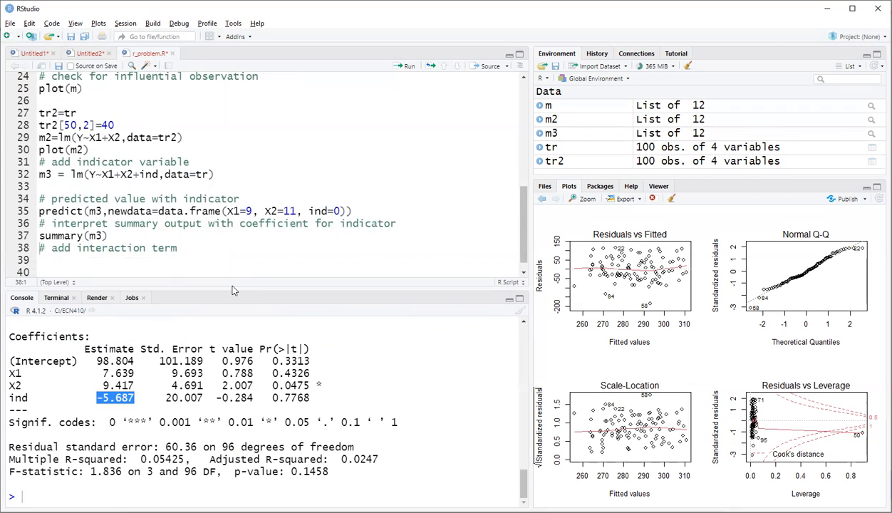
pyautogui.click(107, 394)
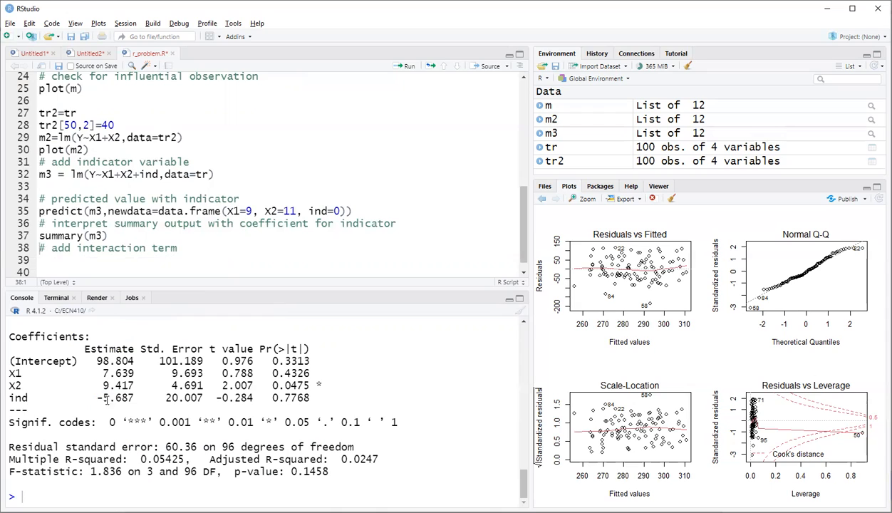
pyautogui.moveTo(97, 362); pyautogui.dragTo(133, 362)
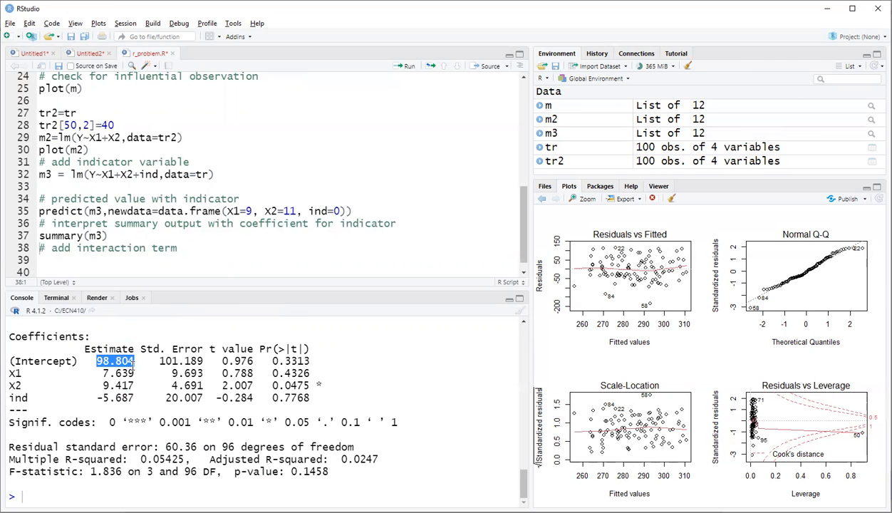
# - Compare the intercept estimate with the ind coefficient estimate in the m3 summary output
pyautogui.moveTo(96, 361); pyautogui.dragTo(134, 360)
pyautogui.moveTo(99, 399); pyautogui.dragTo(135, 394)
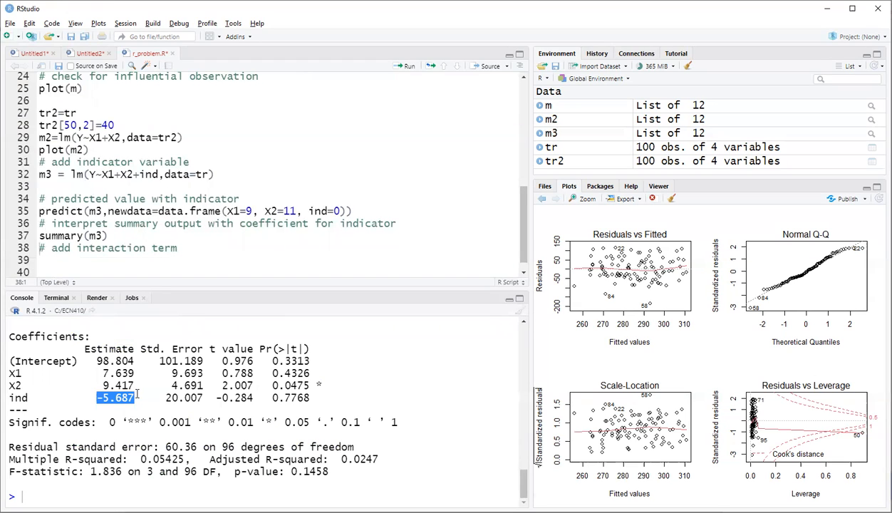
pyautogui.click(106, 352)
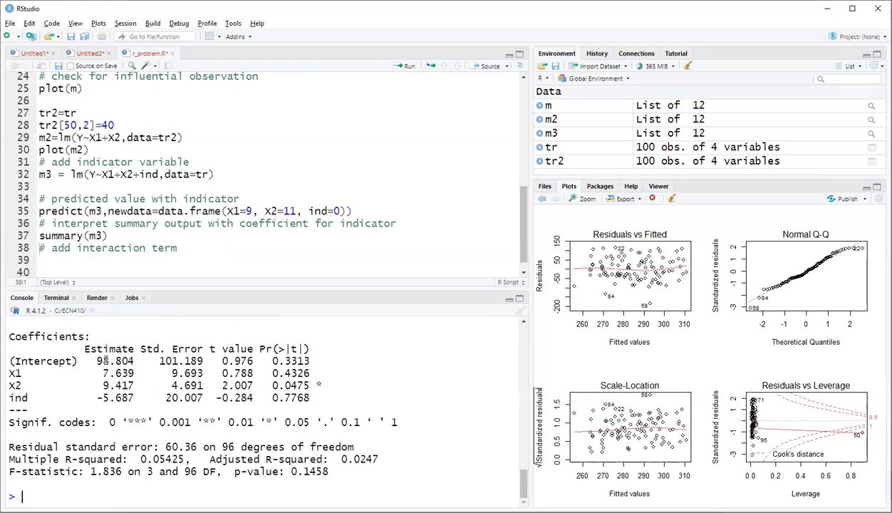
pyautogui.moveTo(96, 360); pyautogui.dragTo(134, 361)
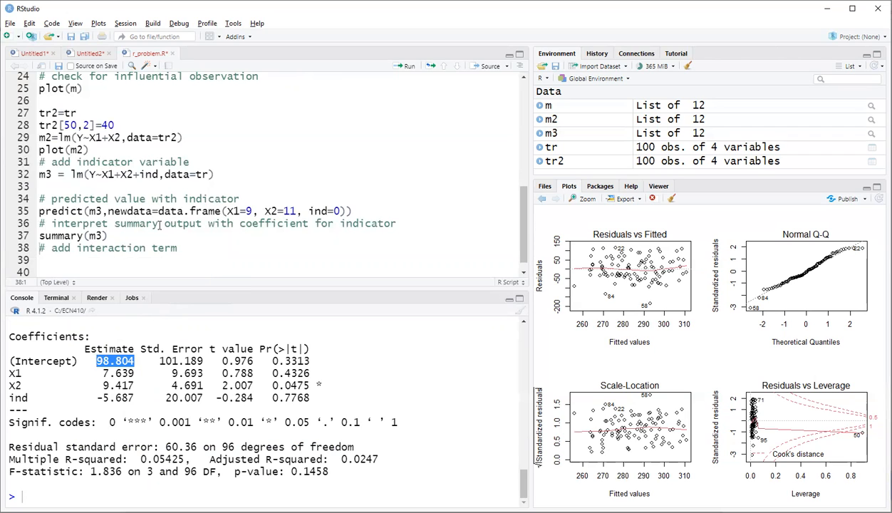
# - Copy the m3 = lm(Y~X1+X2+ind,data=tr) line to the empty line below the add interaction term comment
pyautogui.click(60, 248)
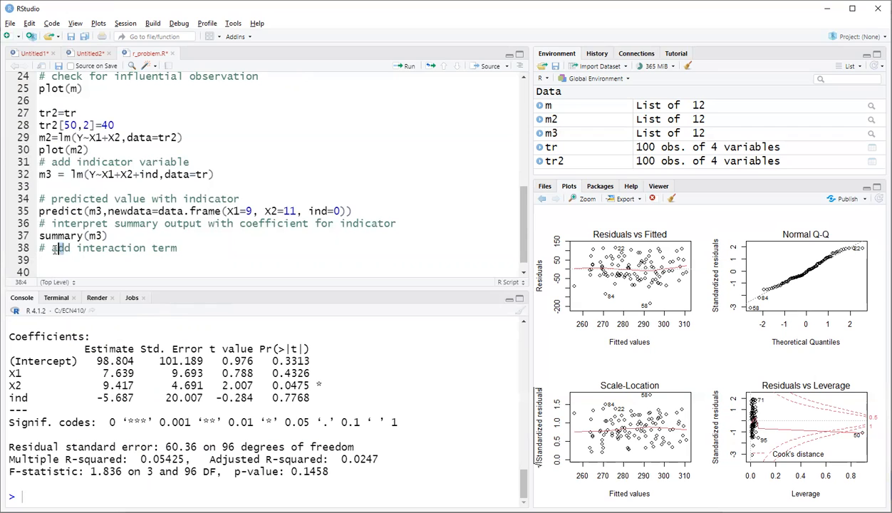
pyautogui.click(72, 260)
pyautogui.scroll(-1, 71, 261)
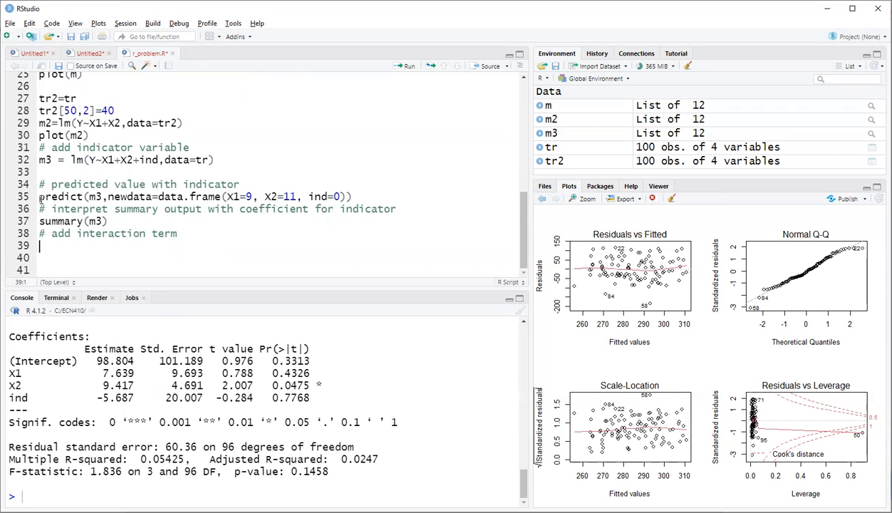
pyautogui.moveTo(41, 161); pyautogui.dragTo(217, 162)
pyautogui.hotkey('ctrl', 'c')
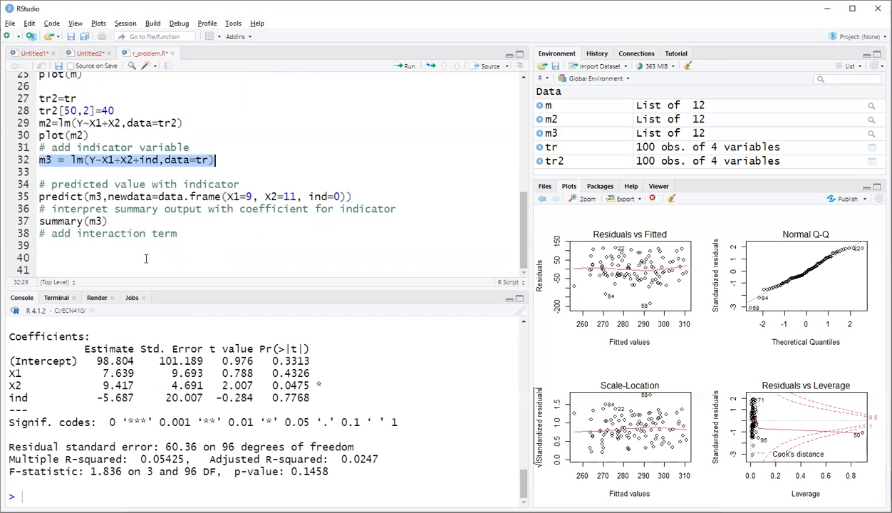
pyautogui.click(135, 248)
pyautogui.hotkey('ctrl', 'v')
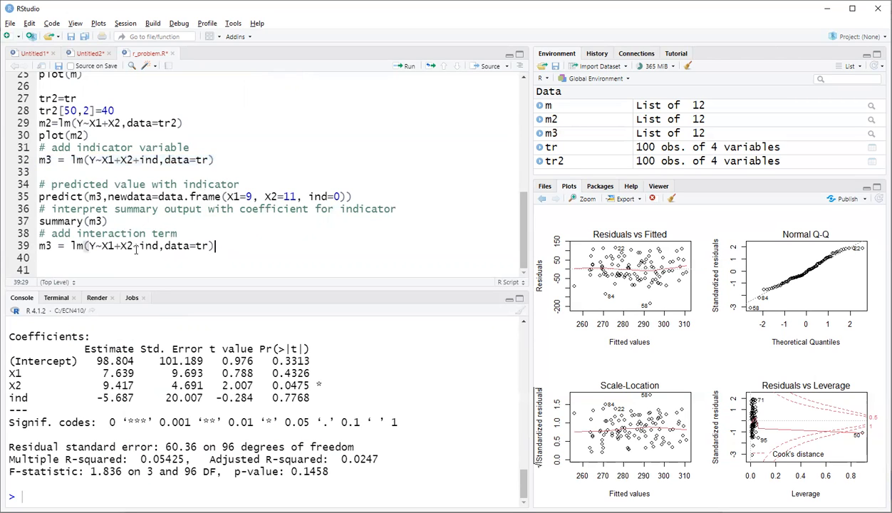
# - Change the copied line to m4 = lm(Y~X1+X2+ind+ind*X2,data=tr), renaming the model and adding the interaction term
pyautogui.click(46, 246)
pyautogui.moveTo(46, 245); pyautogui.dragTo(51, 245)
pyautogui.write('4')
pyautogui.click(160, 245)
pyautogui.write('+')
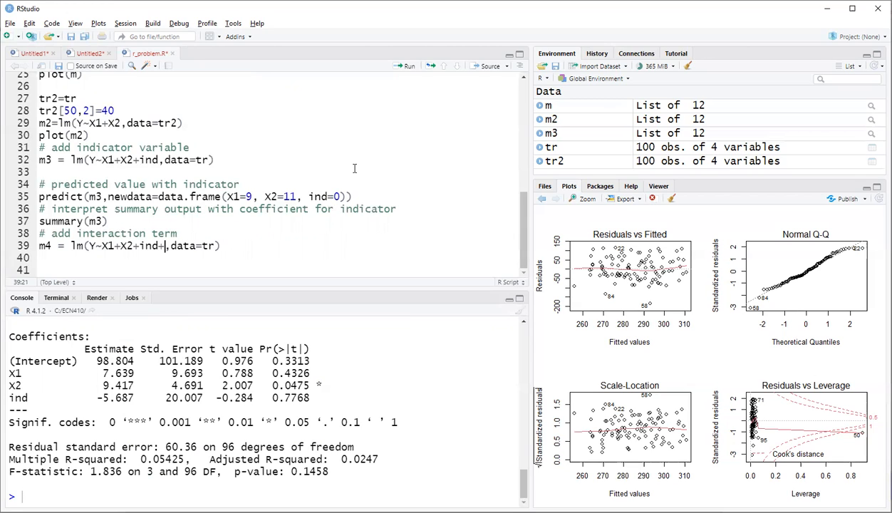
pyautogui.write('ind*')
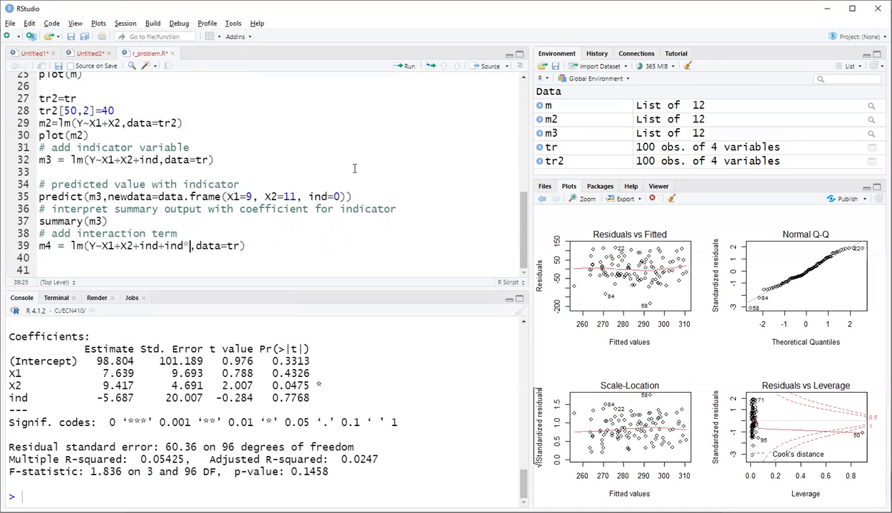
pyautogui.write('X2')
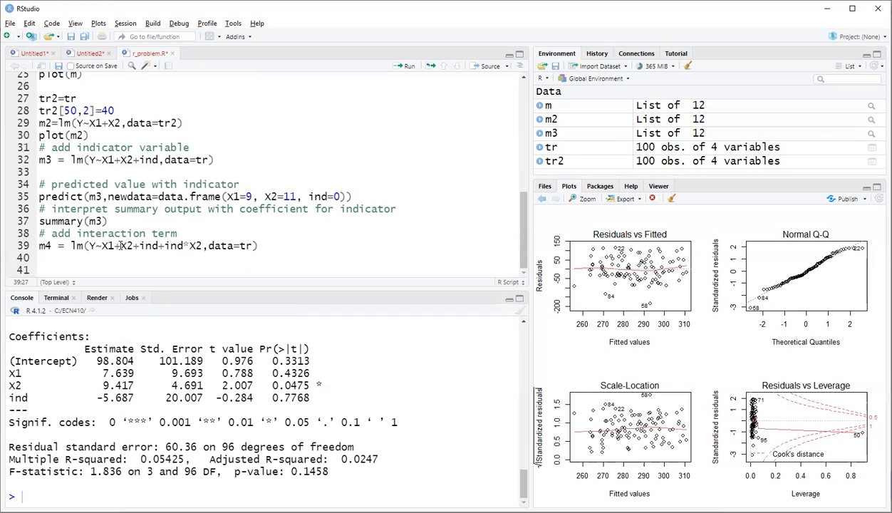
# - Run the m4 model line, and write and run summary(m4) on the line below it
pyautogui.moveTo(120, 245); pyautogui.dragTo(132, 246)
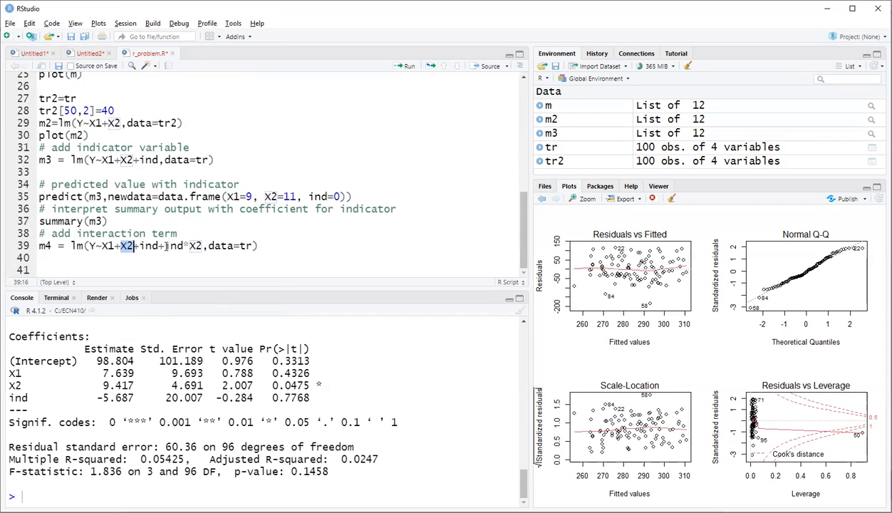
pyautogui.moveTo(165, 245); pyautogui.dragTo(200, 245)
pyautogui.click(177, 246)
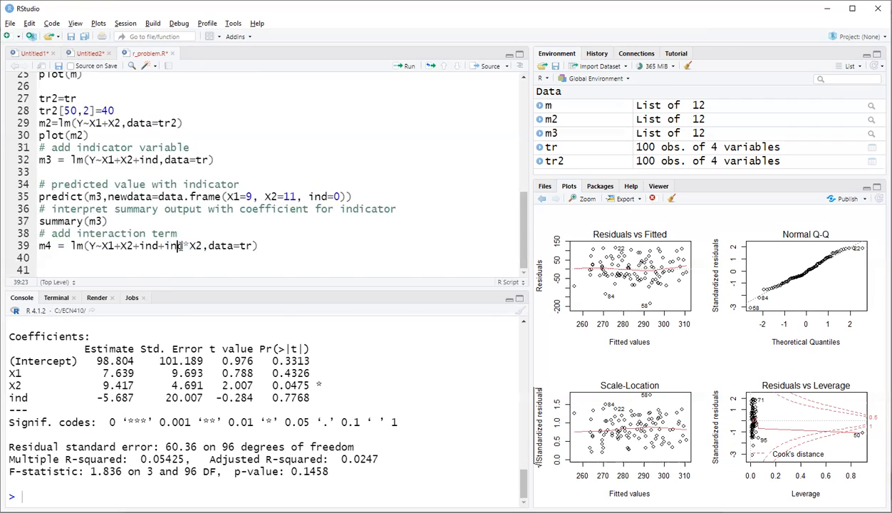
pyautogui.click(404, 65)
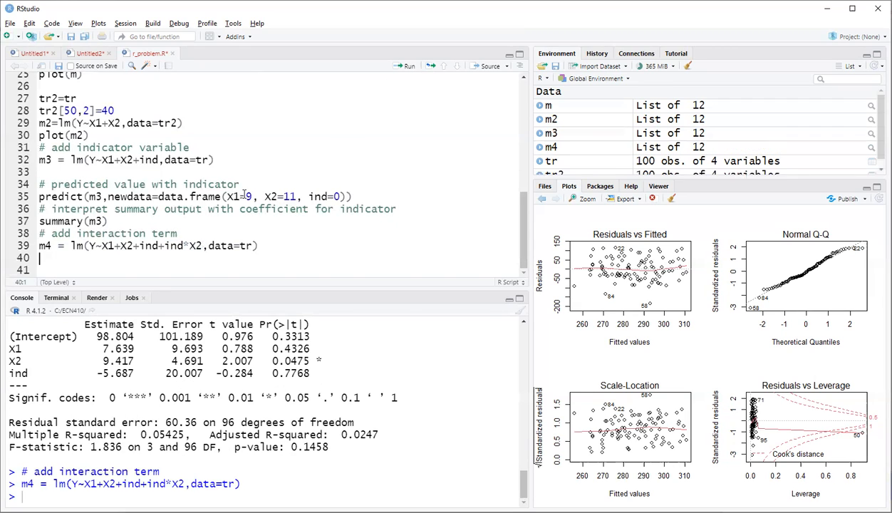
pyautogui.write('summary(m4')
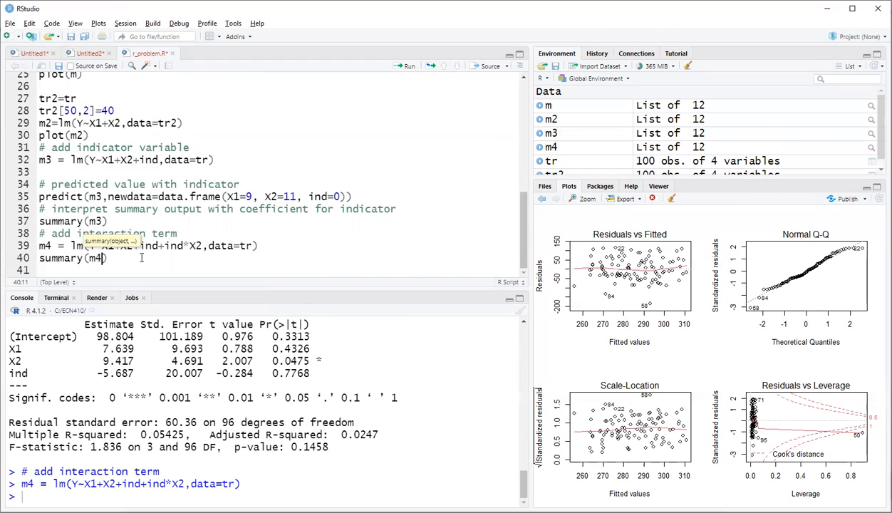
pyautogui.click(408, 69)
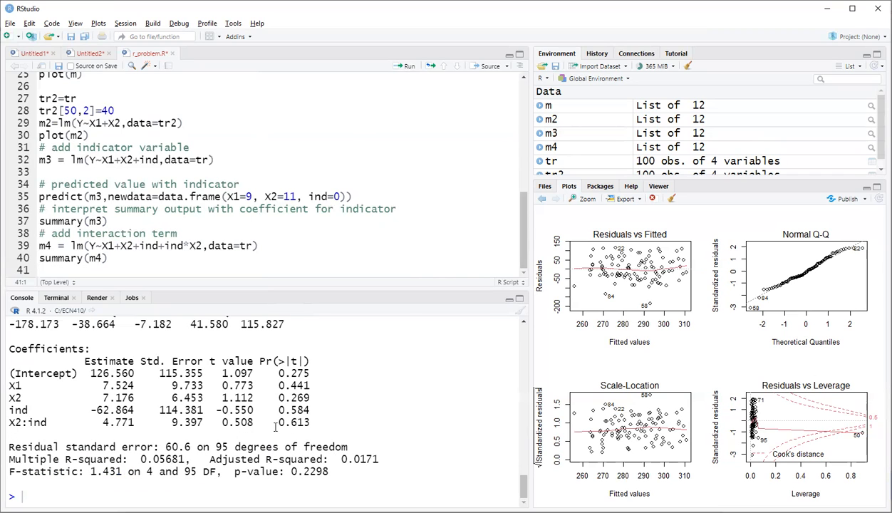
# - Examine the X2:ind interaction row in the coefficients table of the m4 summary output
pyautogui.moveTo(310, 422); pyautogui.dragTo(285, 410)
pyautogui.moveTo(9, 410); pyautogui.dragTo(40, 429)
pyautogui.moveTo(13, 422); pyautogui.dragTo(8, 422)
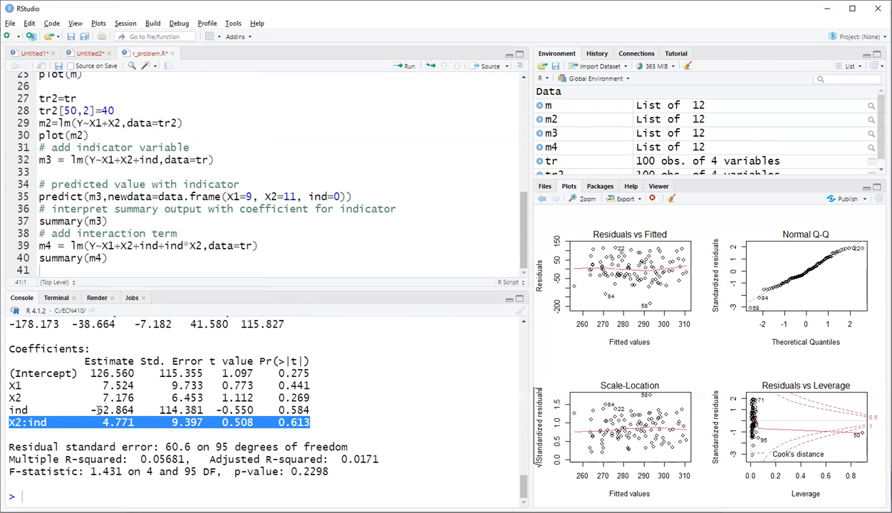
pyautogui.click(103, 424)
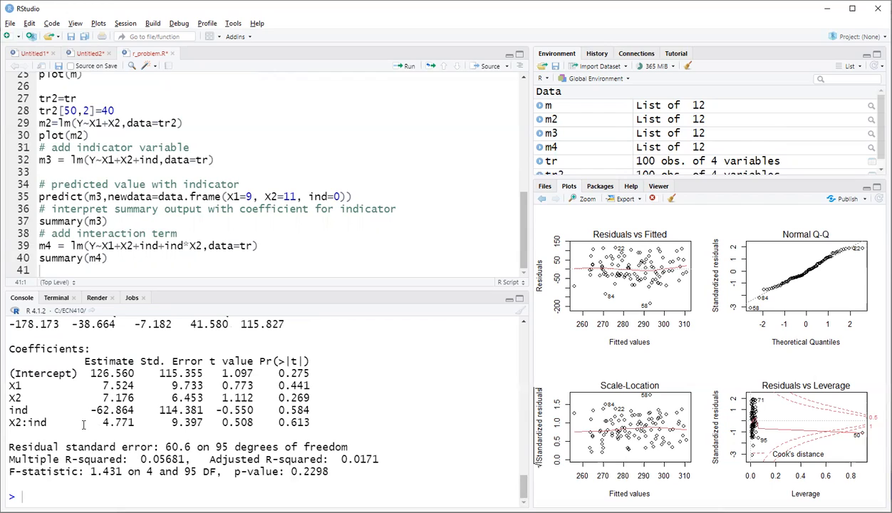